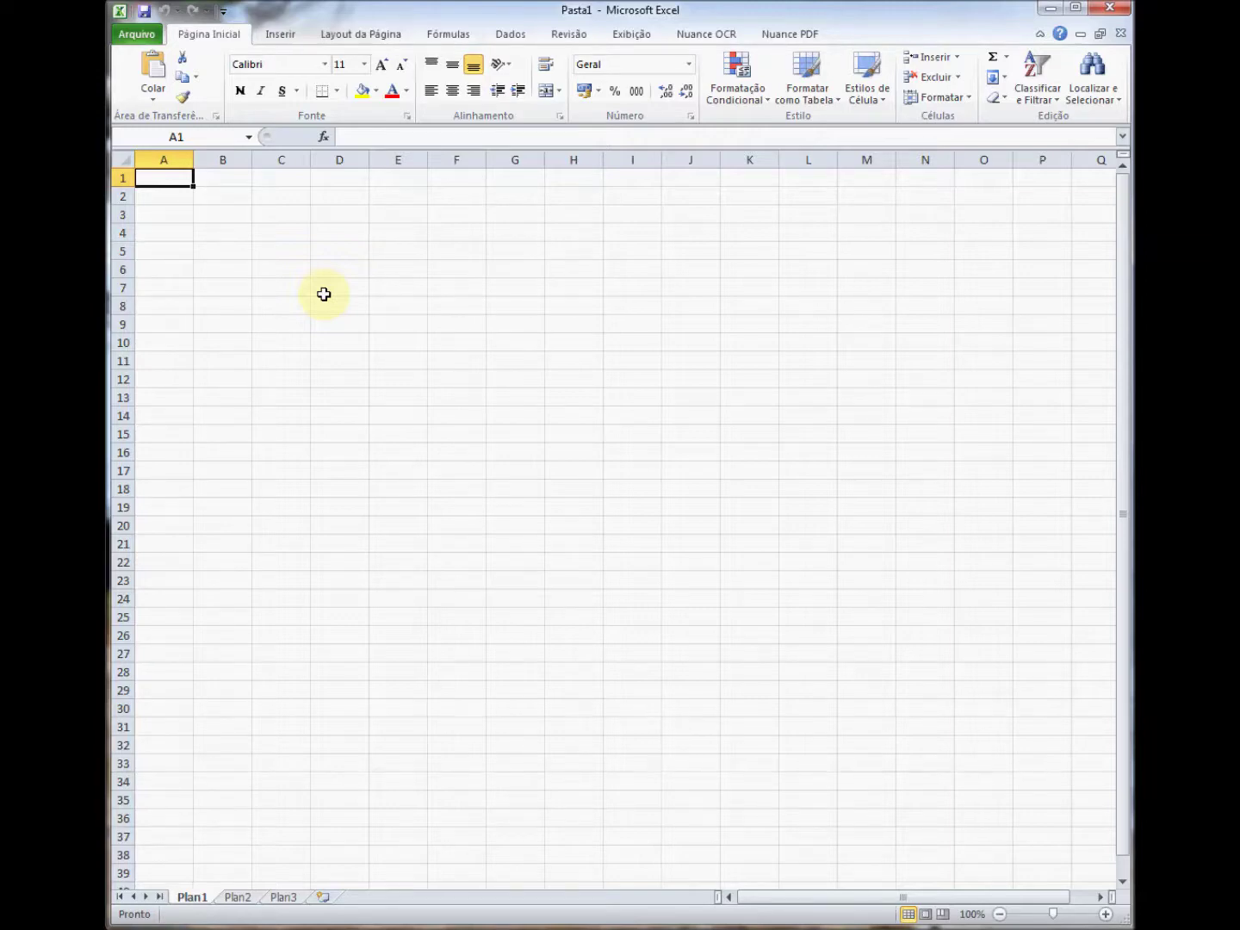
# Enter the headers "Vogais" in D7 and "Frequência" in E7, and auto-fit the width of column E.
pyautogui.click(326, 290)
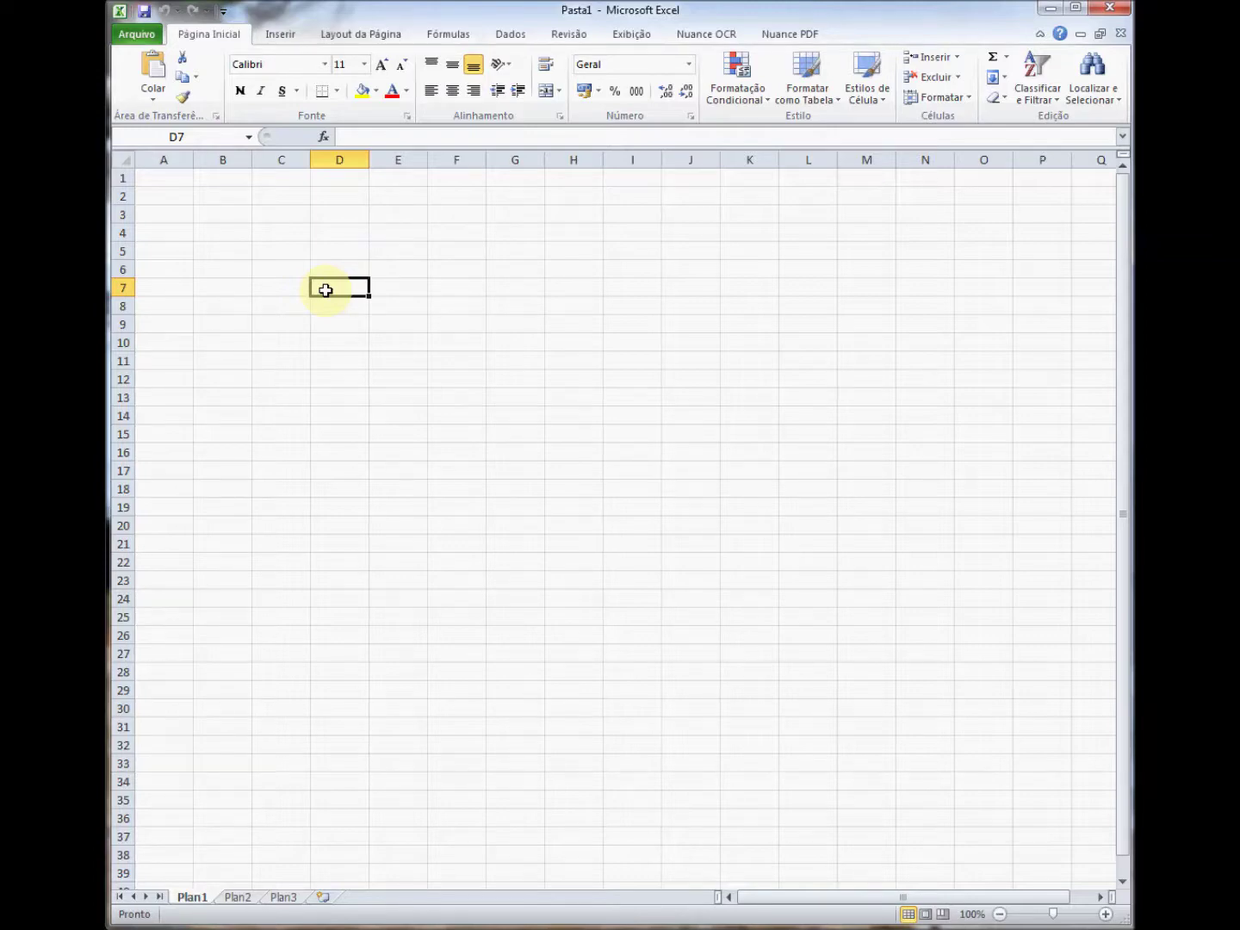
pyautogui.write('Vogais')
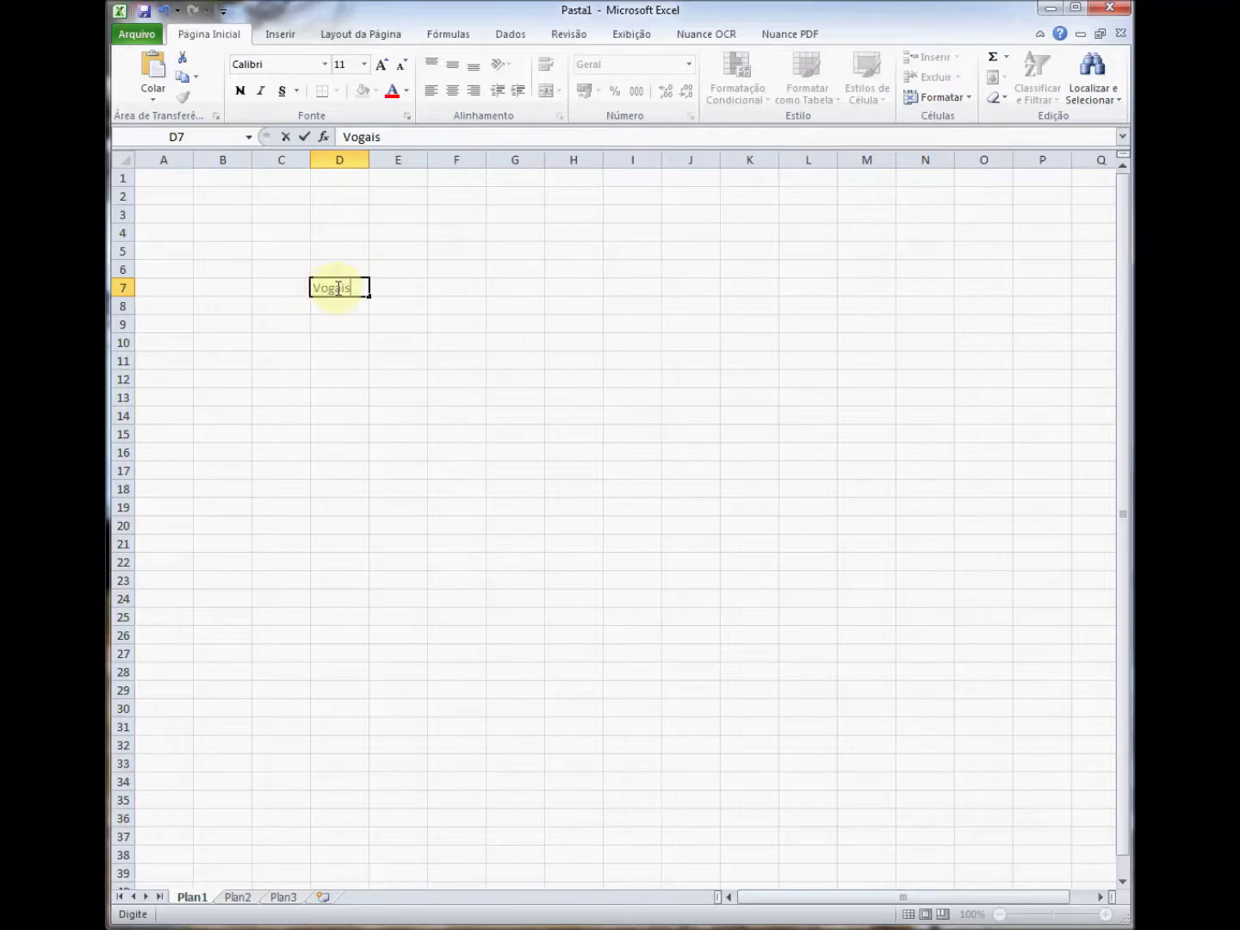
pyautogui.press('Tab')
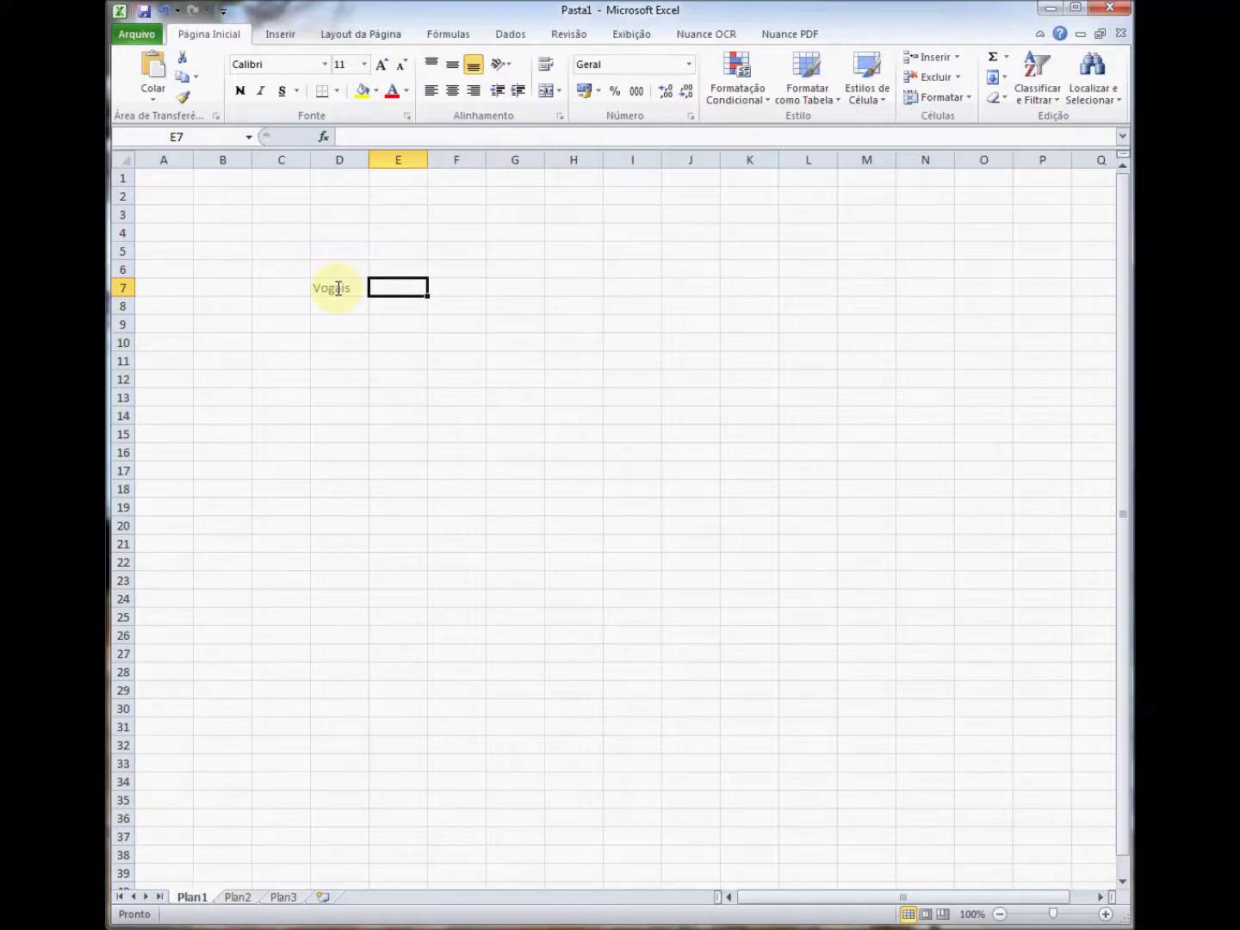
pyautogui.write('Frequência')
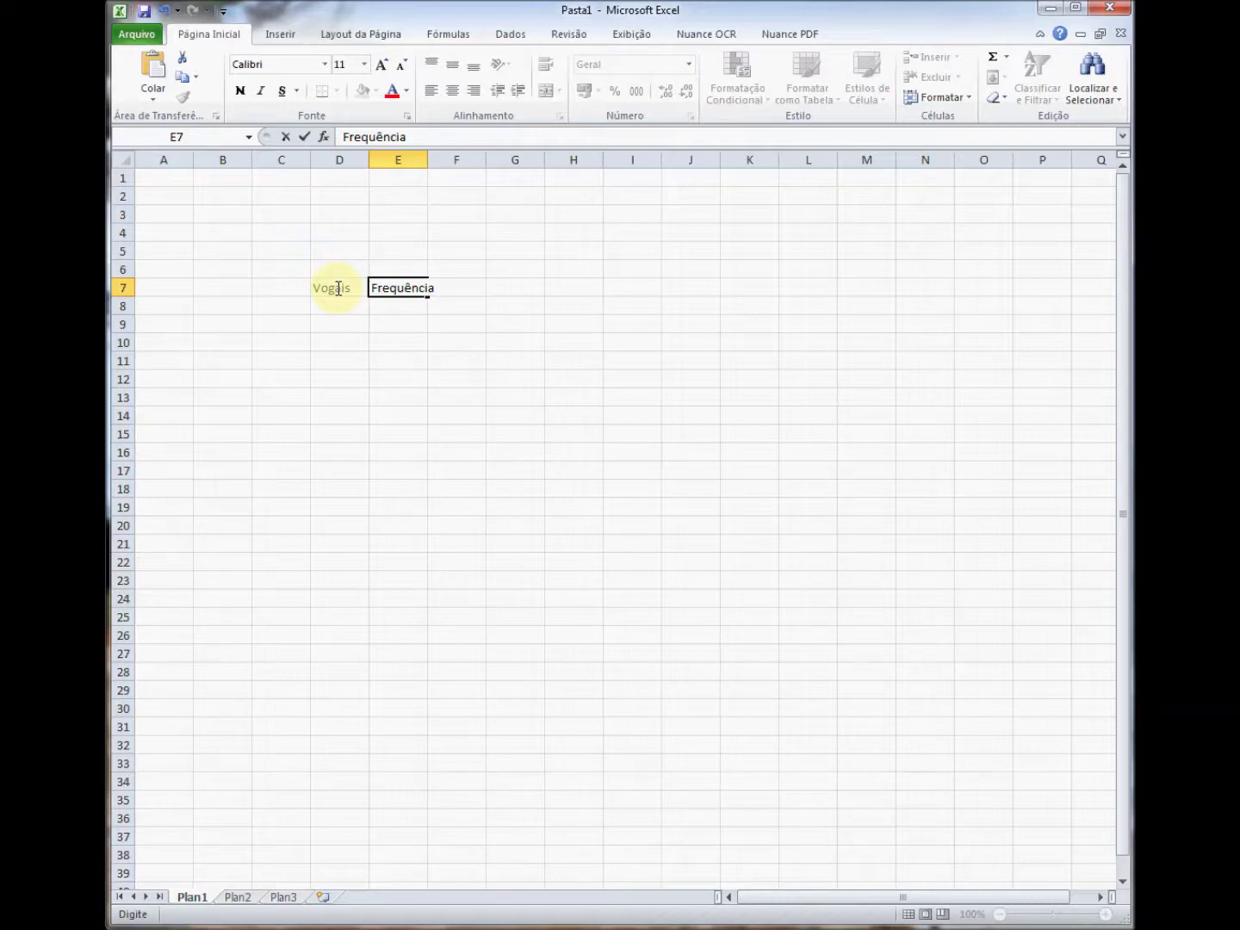
pyautogui.click(455, 320)
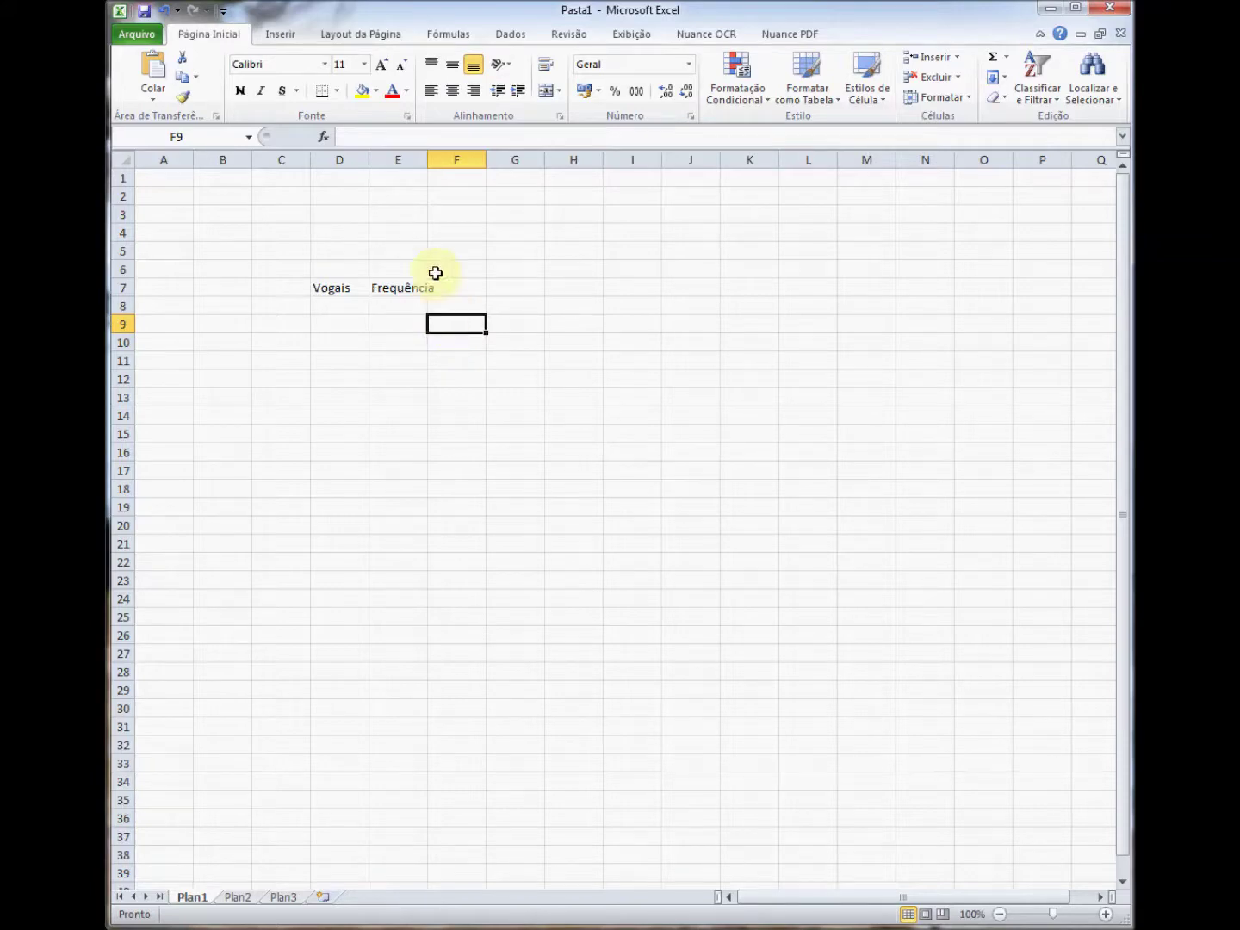
pyautogui.doubleClick(429, 161)
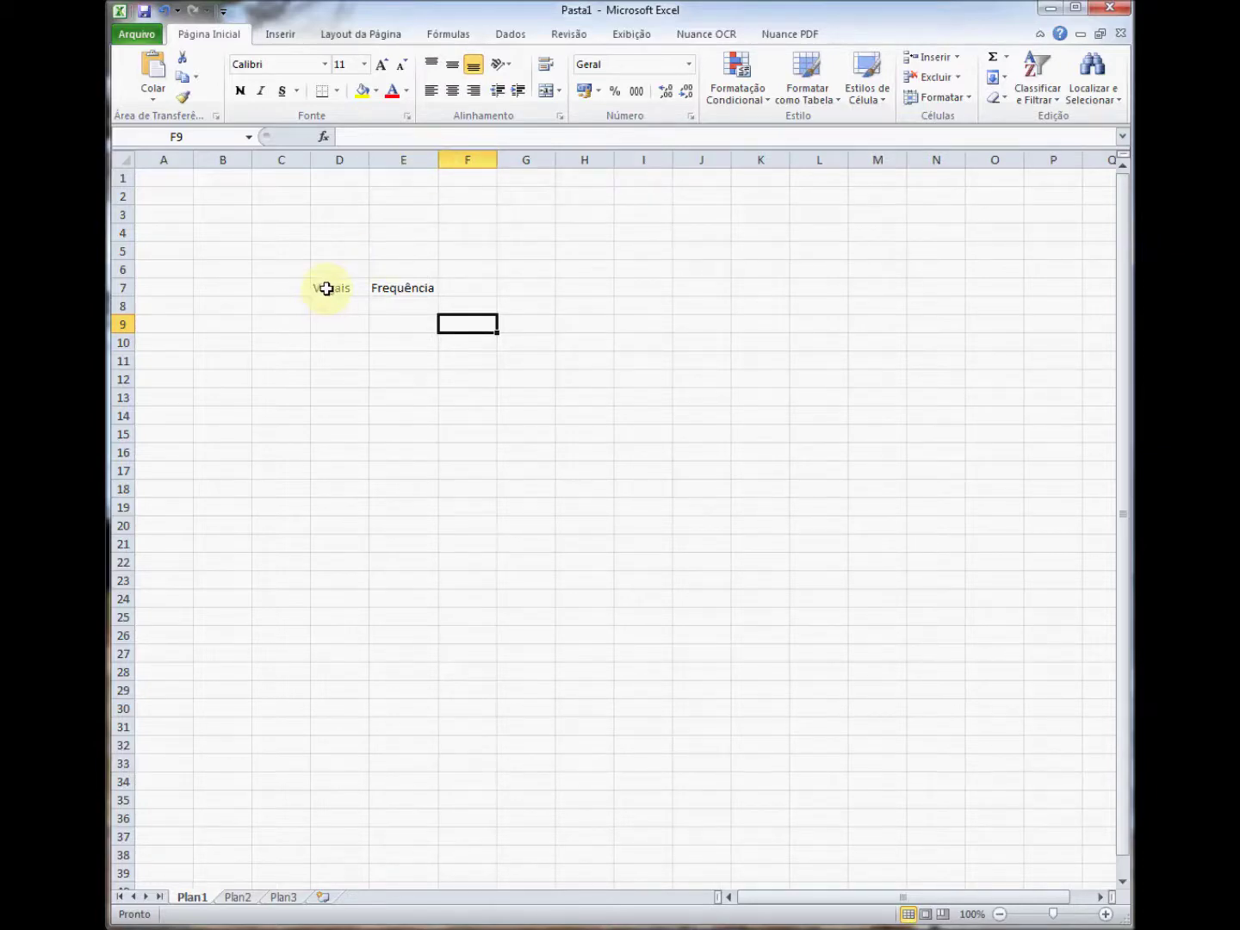
# Make the headers in D7:E7 bold and center them horizontally.
pyautogui.moveTo(326, 289); pyautogui.dragTo(377, 291)
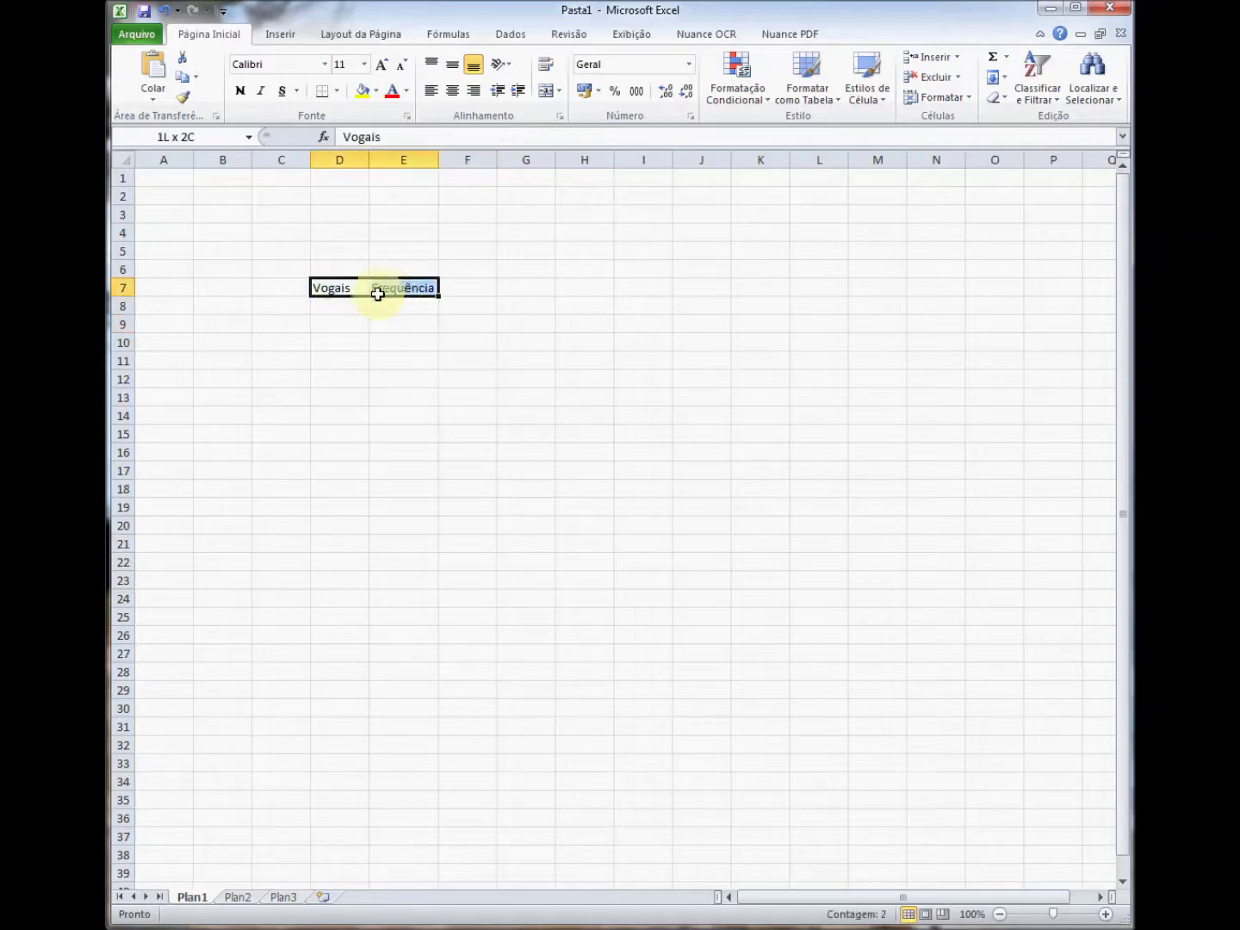
pyautogui.click(239, 91)
pyautogui.click(452, 90)
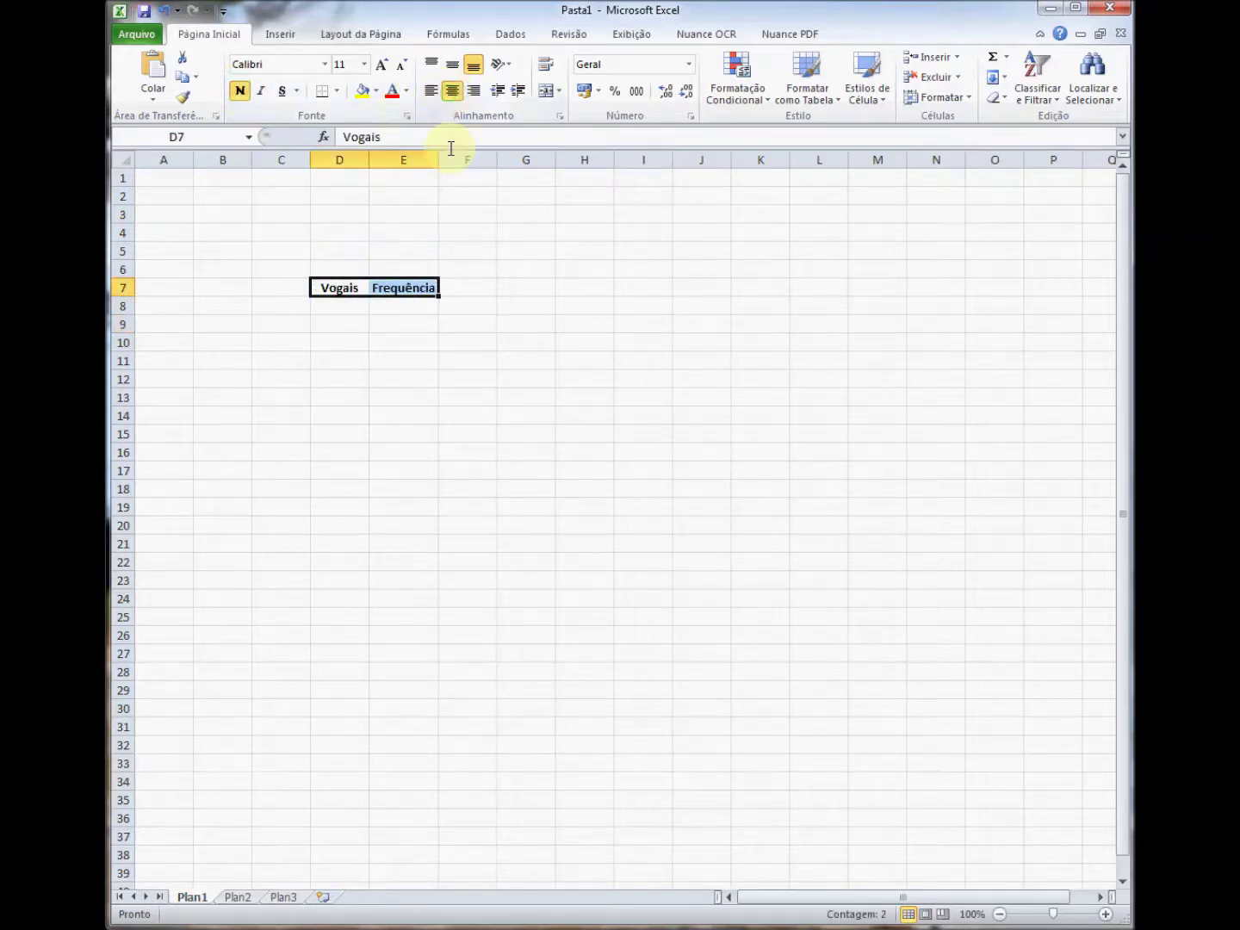
# List the vowels a, e, i, o and u in cells D8 to D12 under the Vogais header.
pyautogui.click(335, 307)
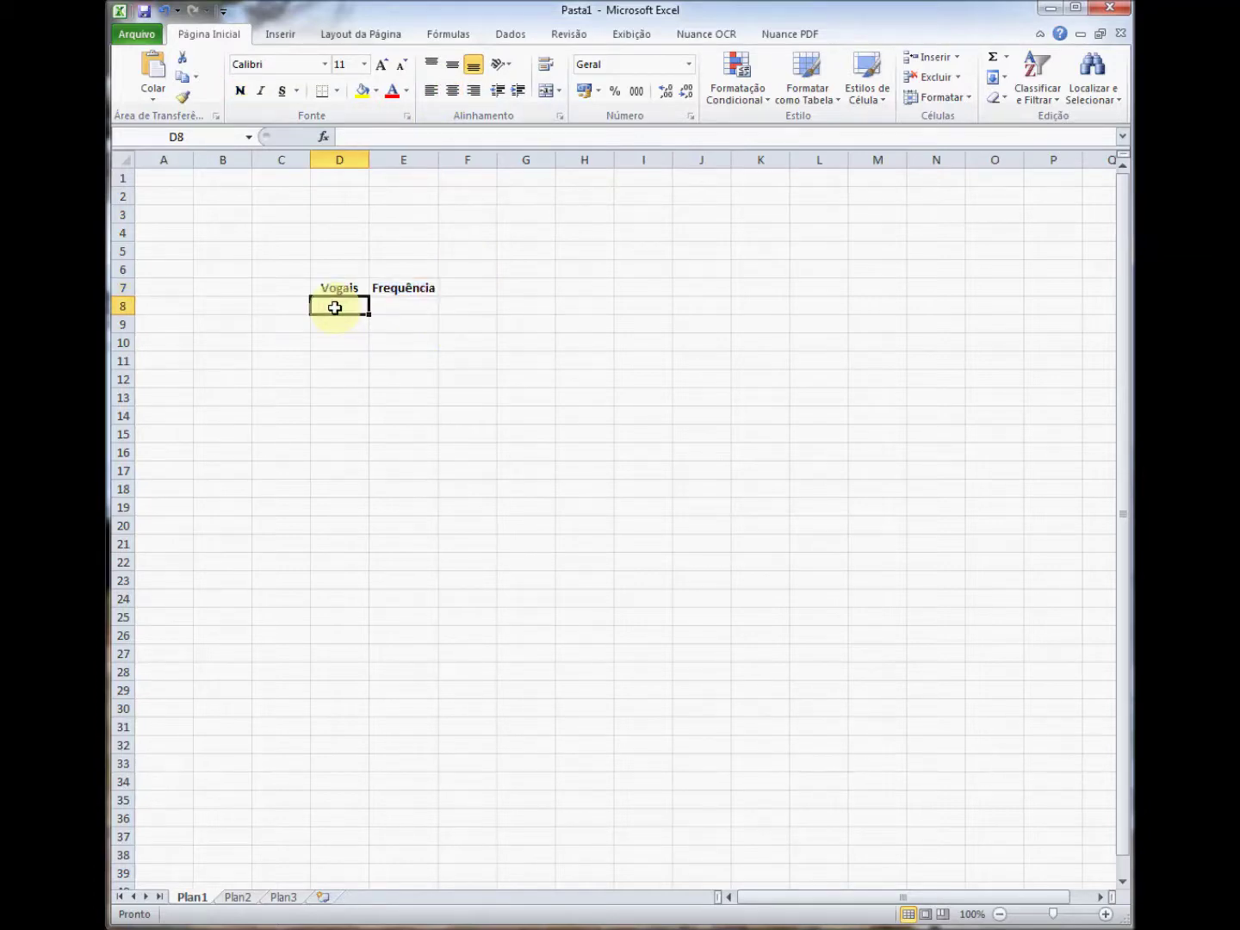
pyautogui.write('a')
pyautogui.press('Return')
pyautogui.write('e')
pyautogui.press('Return')
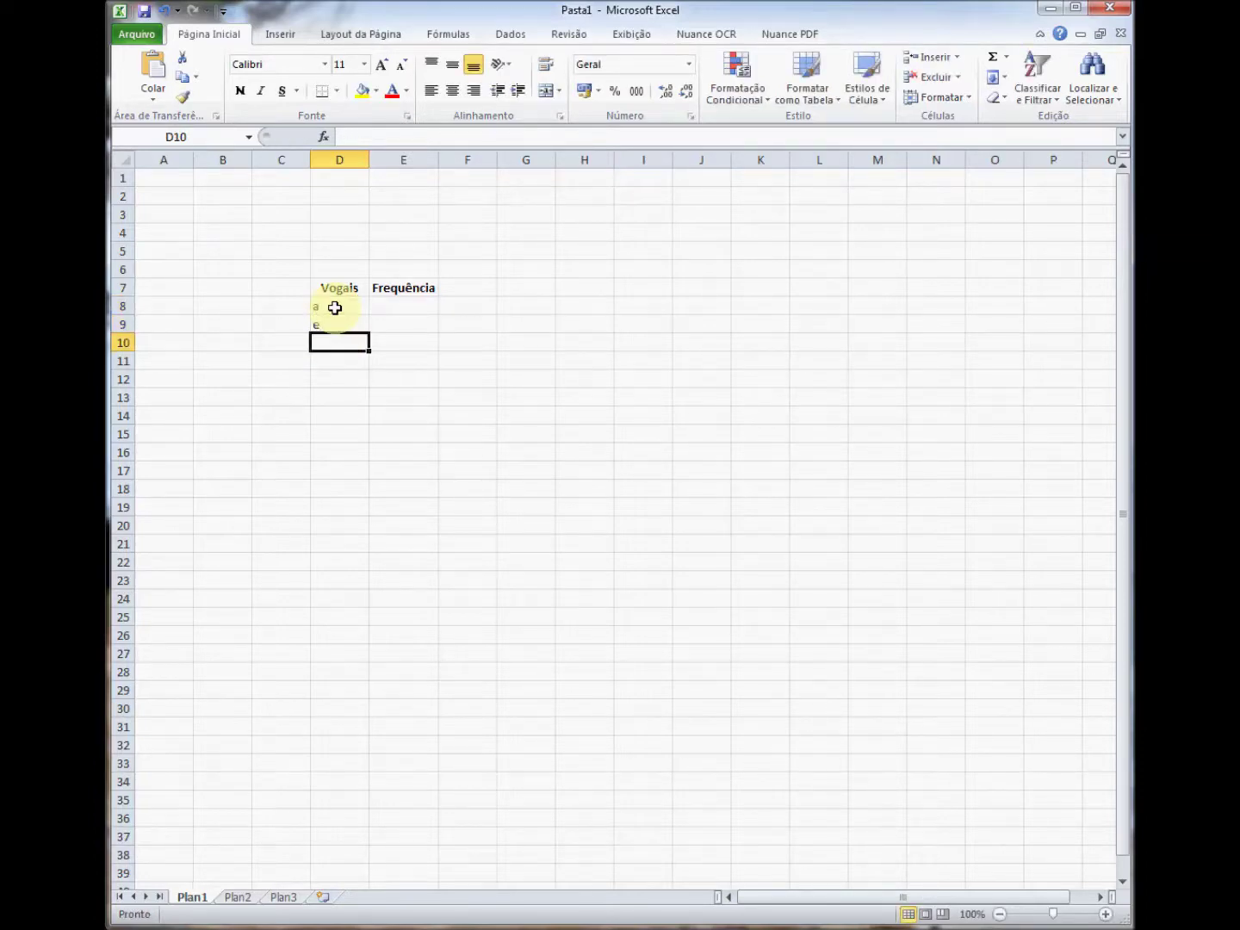
pyautogui.write('i')
pyautogui.press('Return')
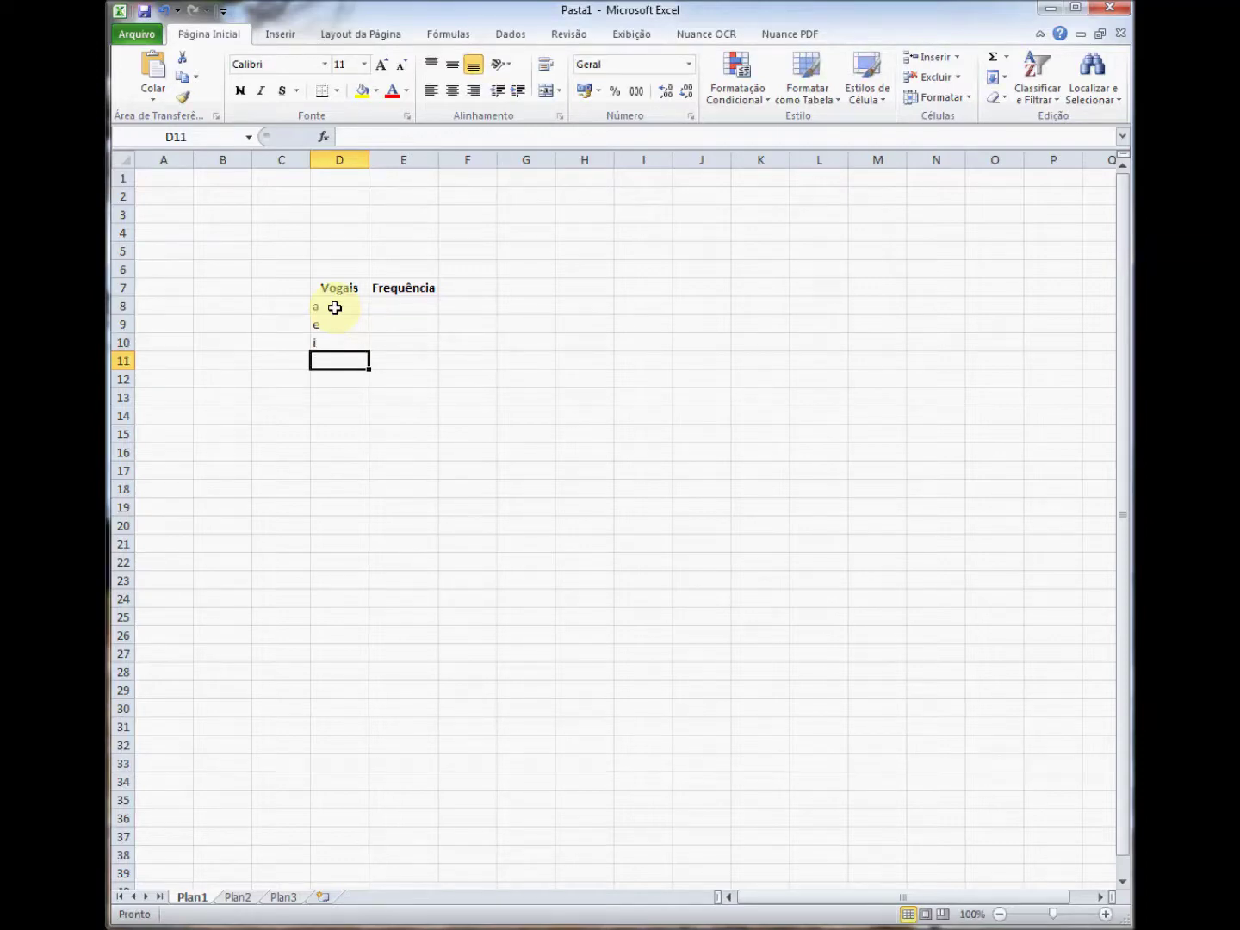
pyautogui.write('o')
pyautogui.press('Return')
pyautogui.write('u')
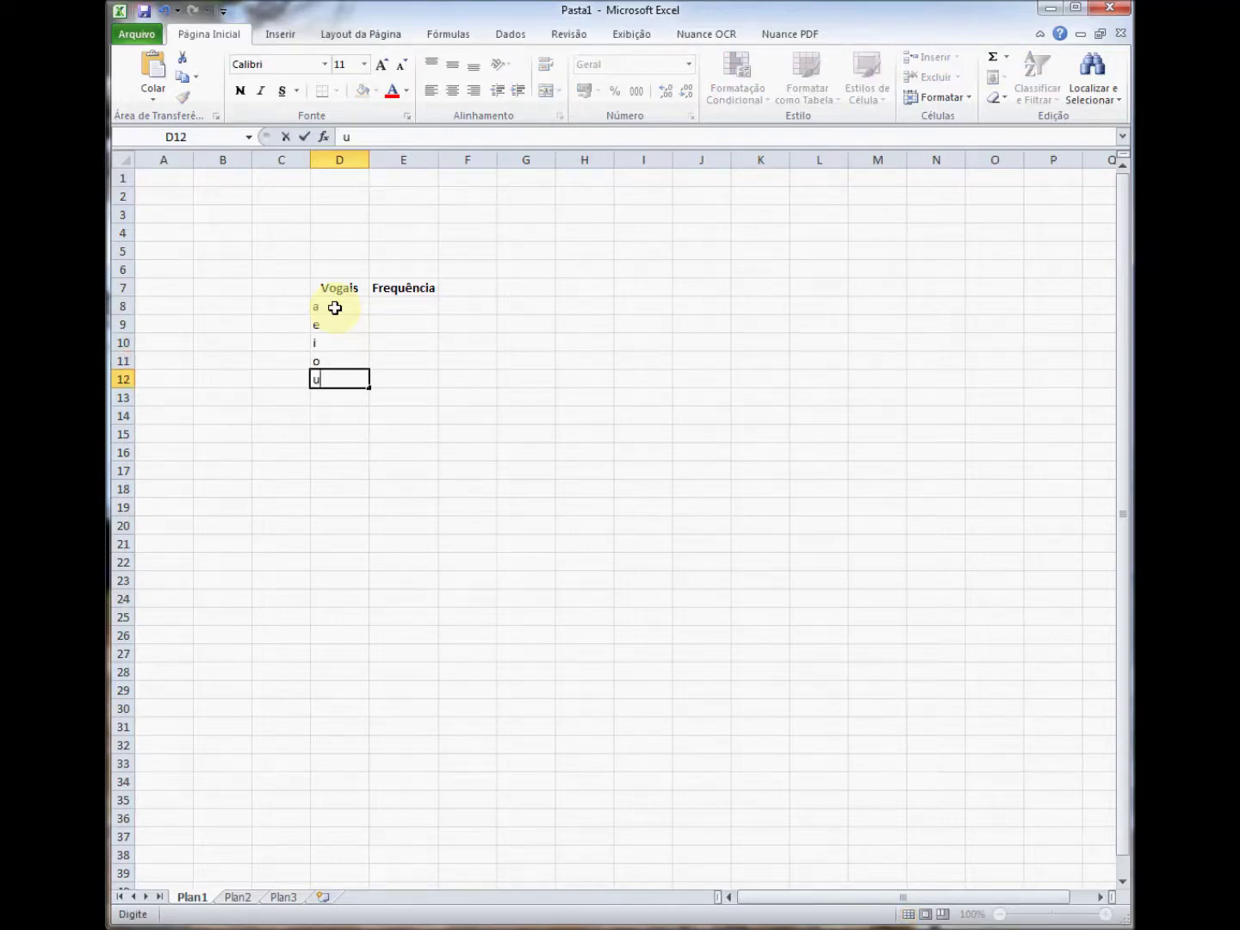
# Enter the frequencies 12, 10, 13, 9 and 8 in cells E8 to E12.
pyautogui.click(390, 307)
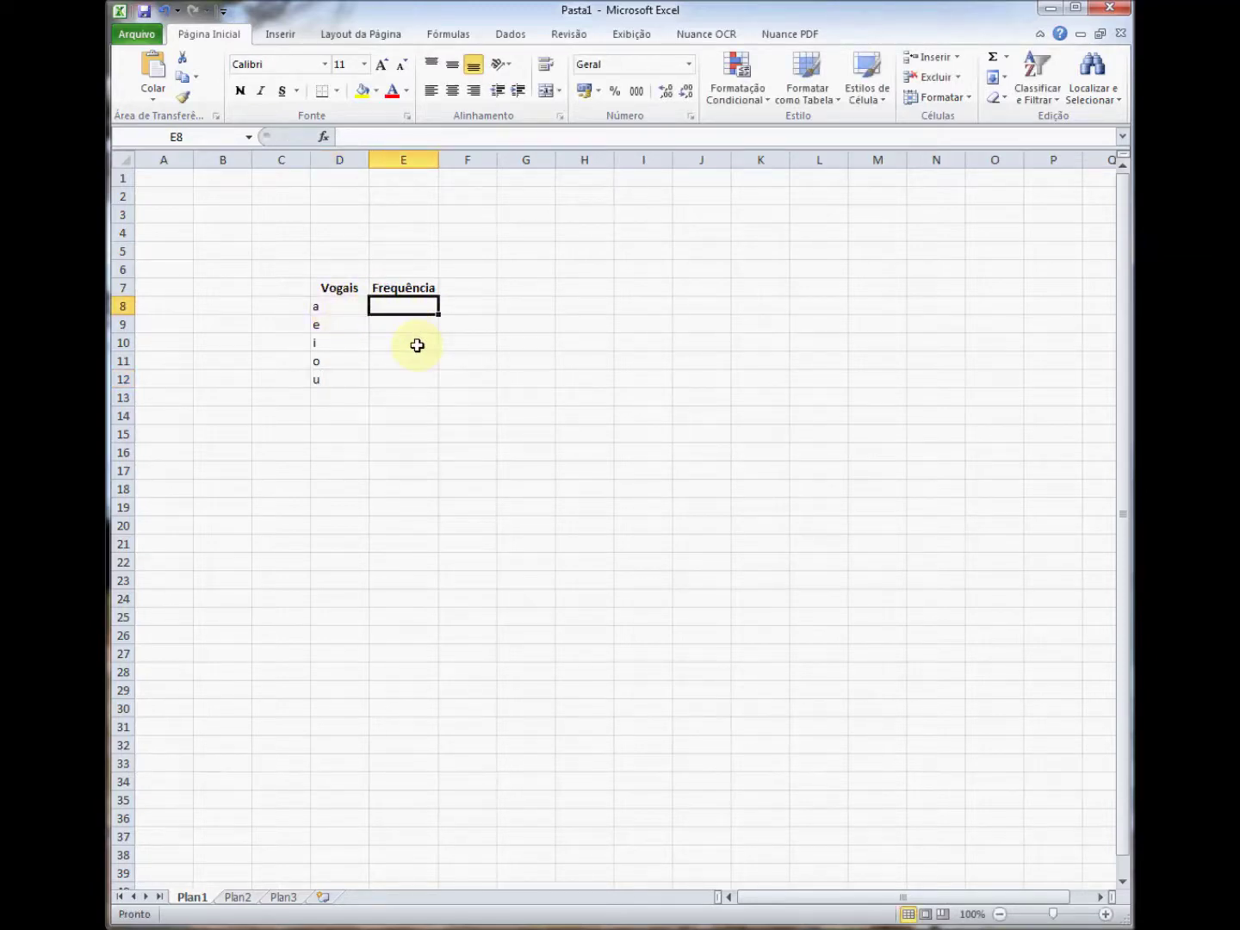
pyautogui.write('12')
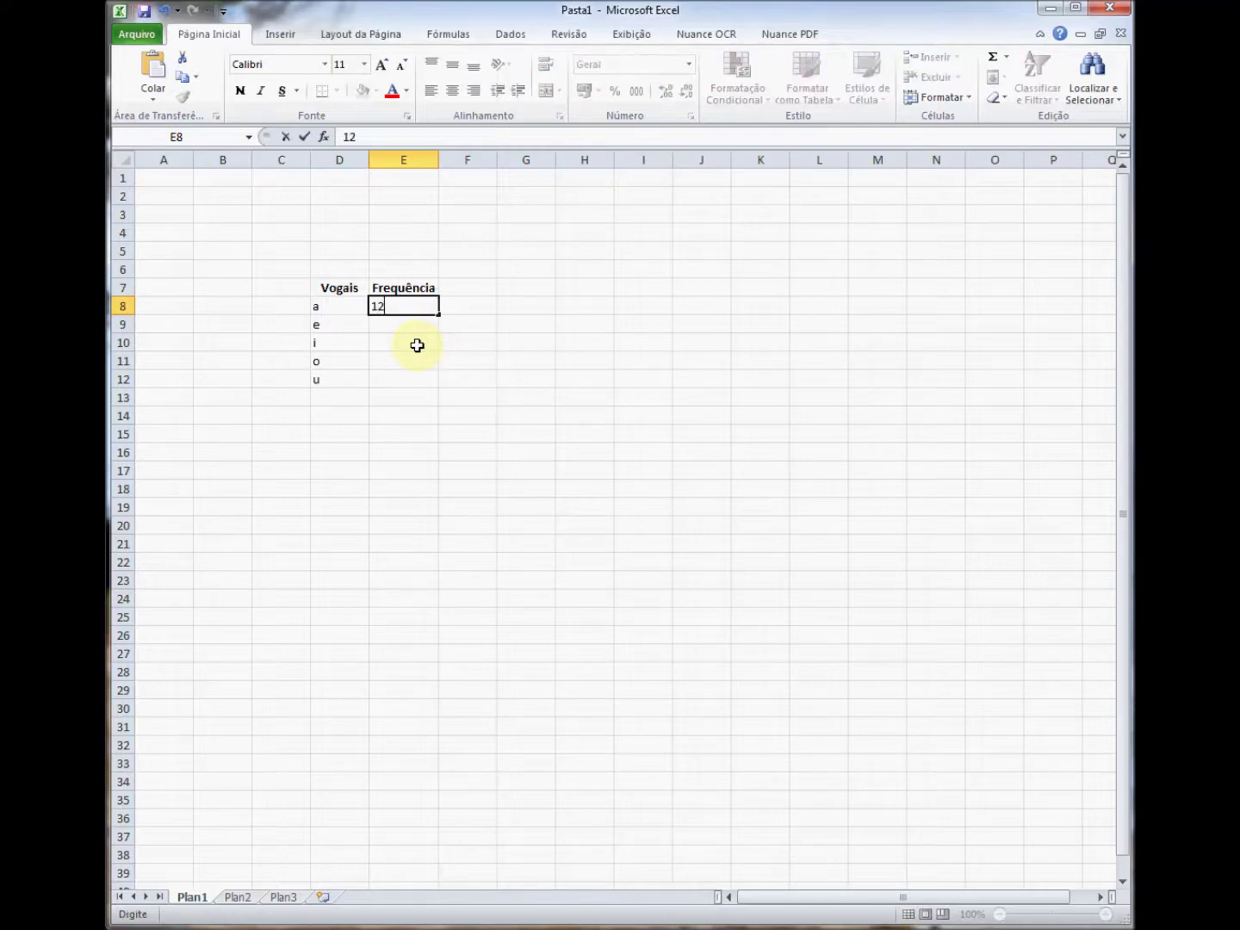
pyautogui.press('Return')
pyautogui.write('10')
pyautogui.press('Return')
pyautogui.write('11')
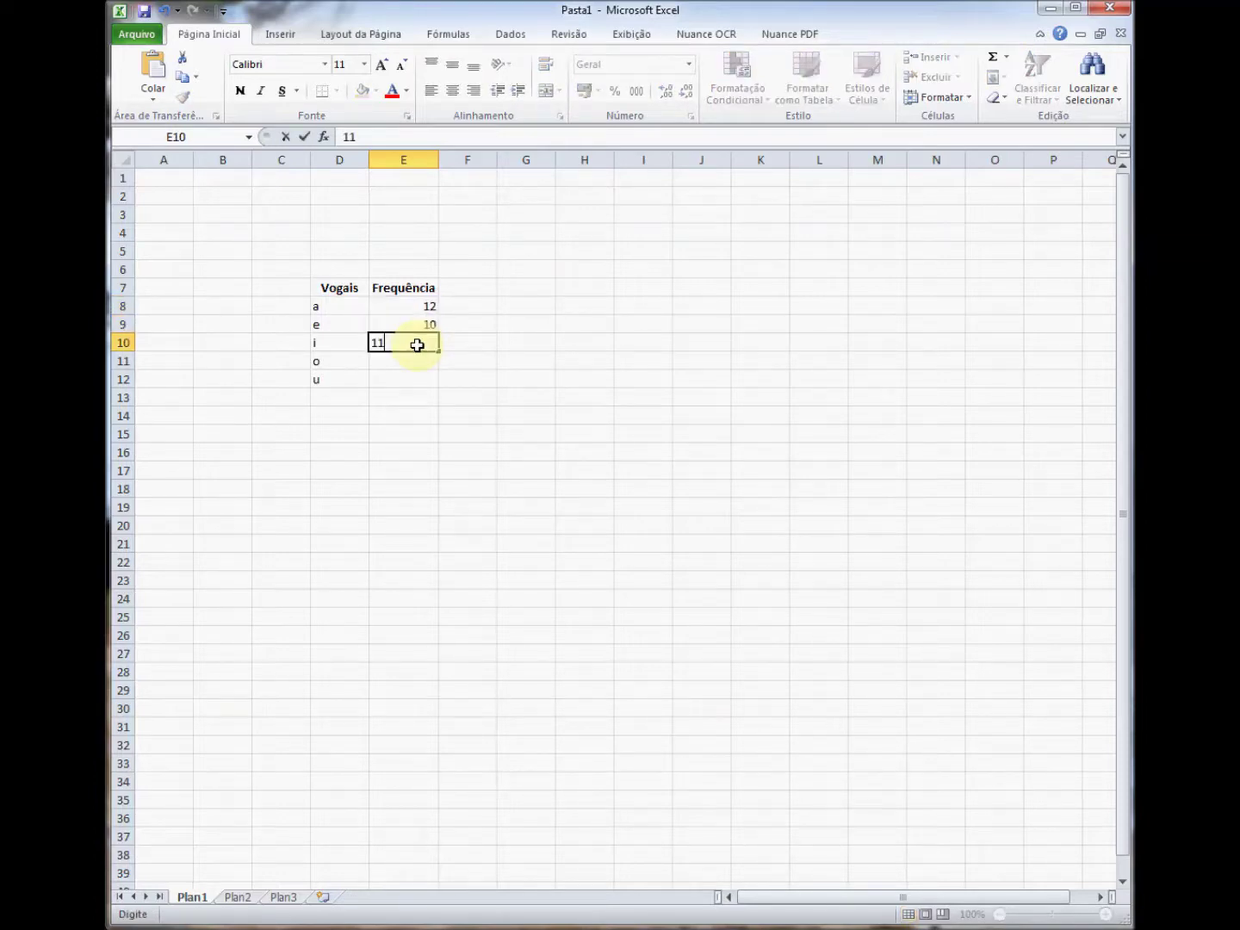
pyautogui.press('BackSpace')
pyautogui.write('3')
pyautogui.press('Return')
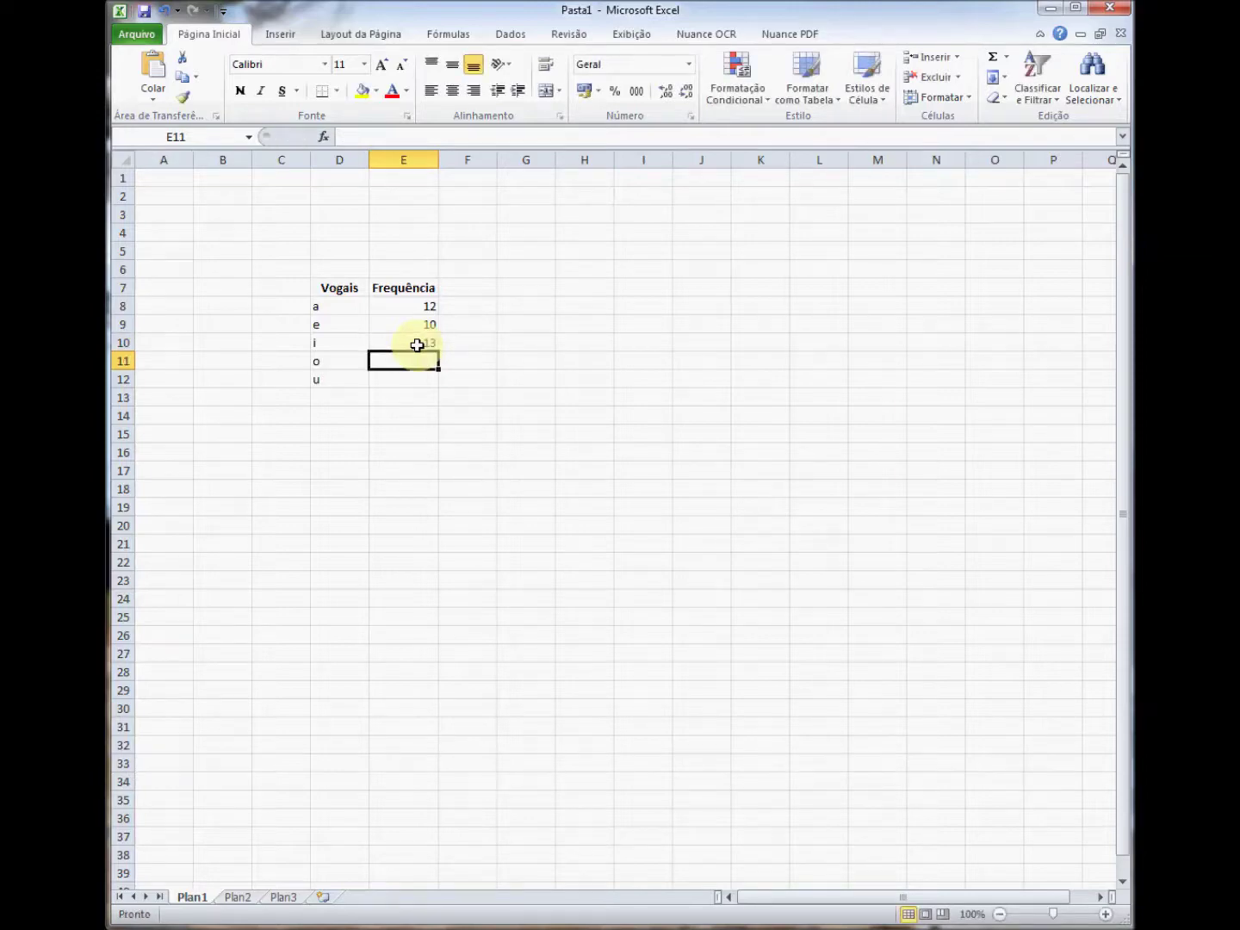
pyautogui.write('9')
pyautogui.press('Return')
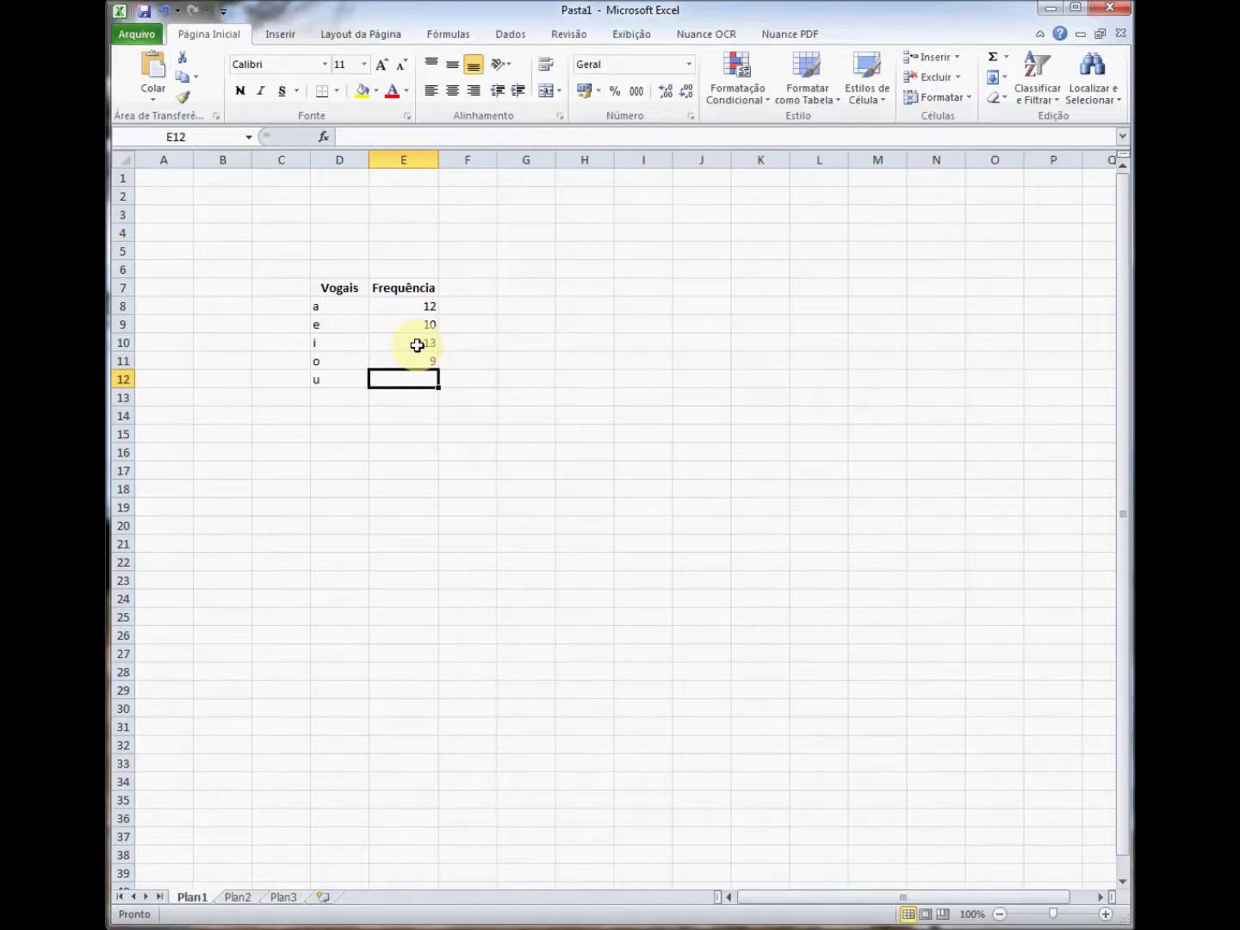
pyautogui.write('8')
pyautogui.press('Return')
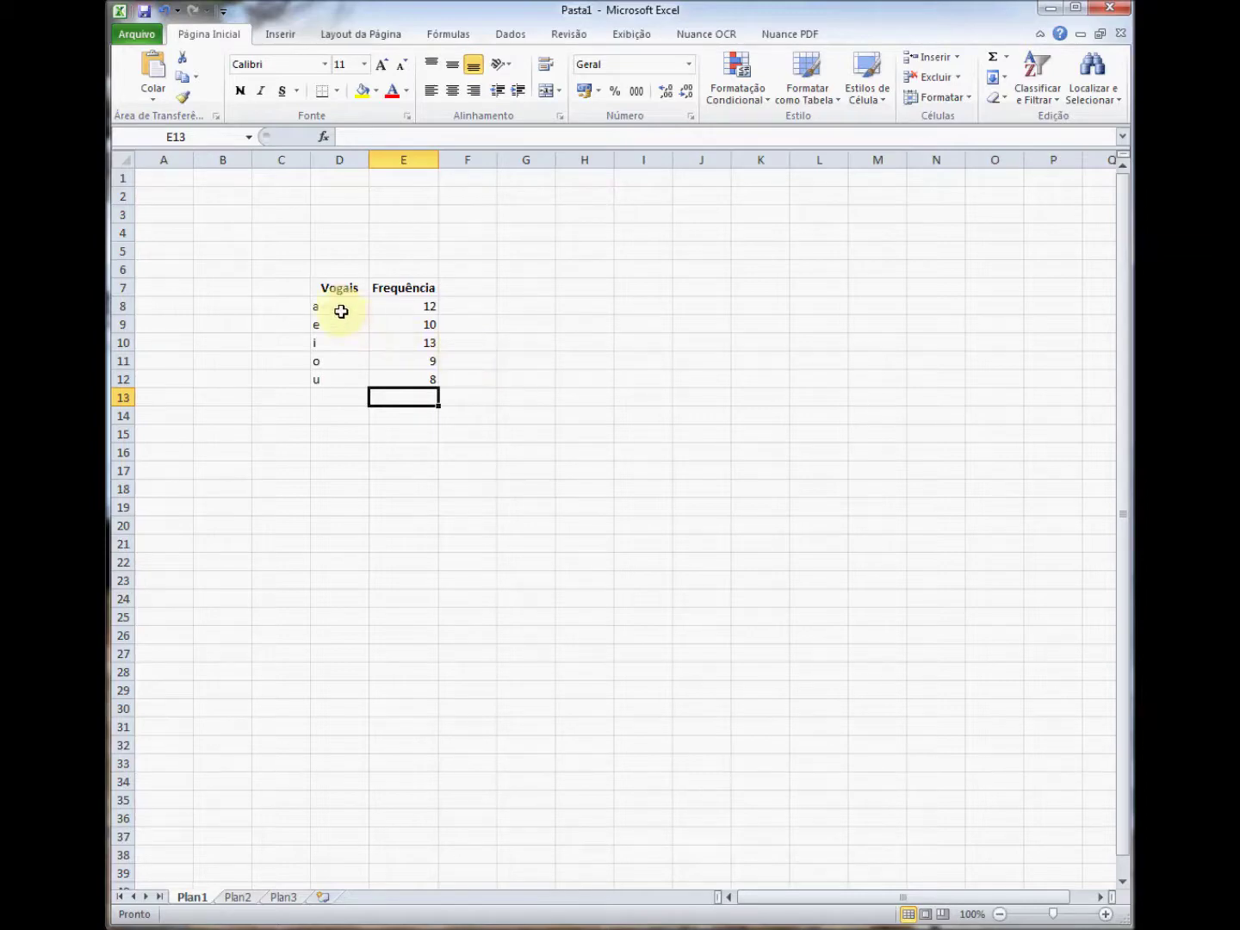
# Center the frequency values in E8:E12 horizontally.
pyautogui.moveTo(339, 308); pyautogui.dragTo(344, 383)
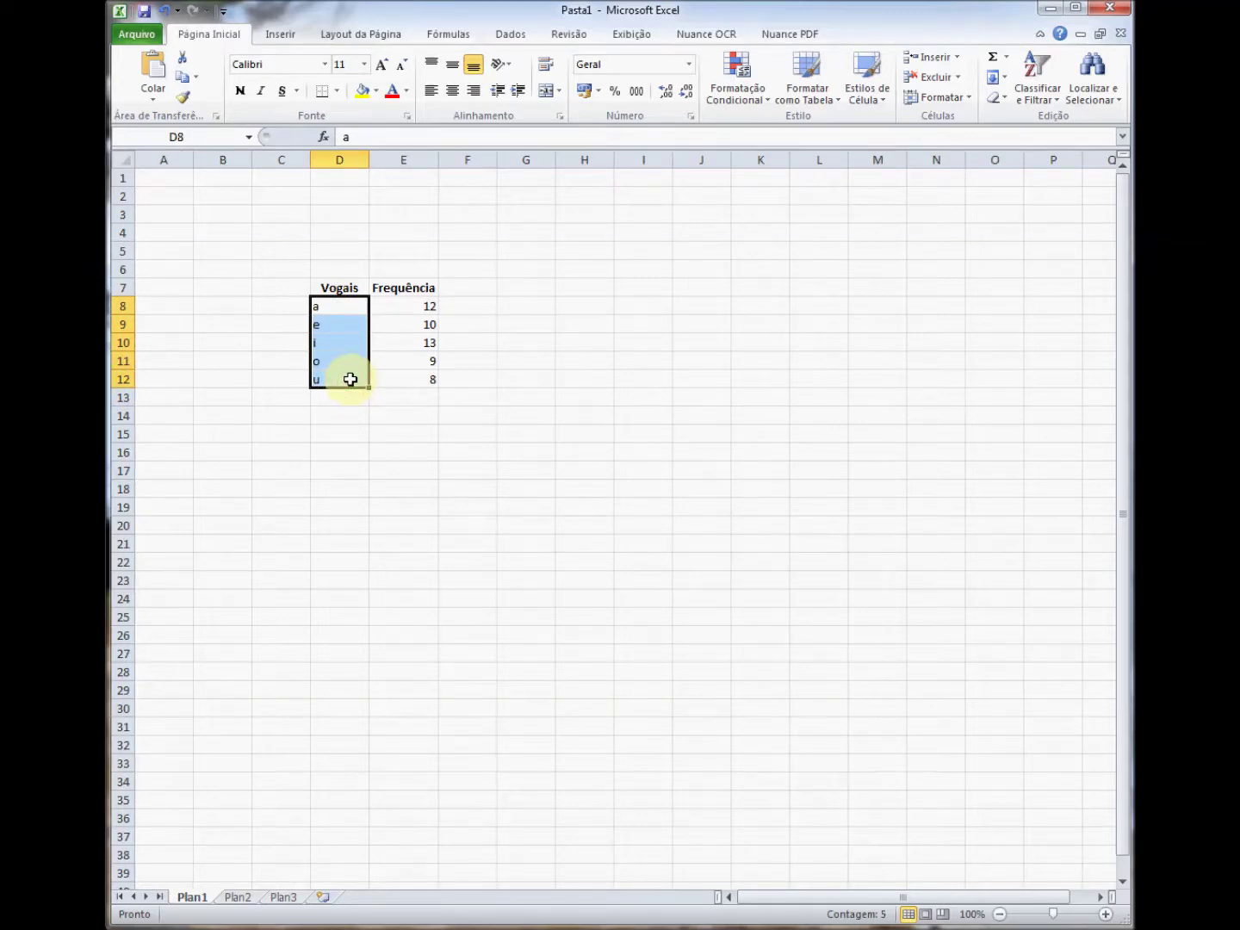
pyautogui.moveTo(401, 308); pyautogui.dragTo(402, 372)
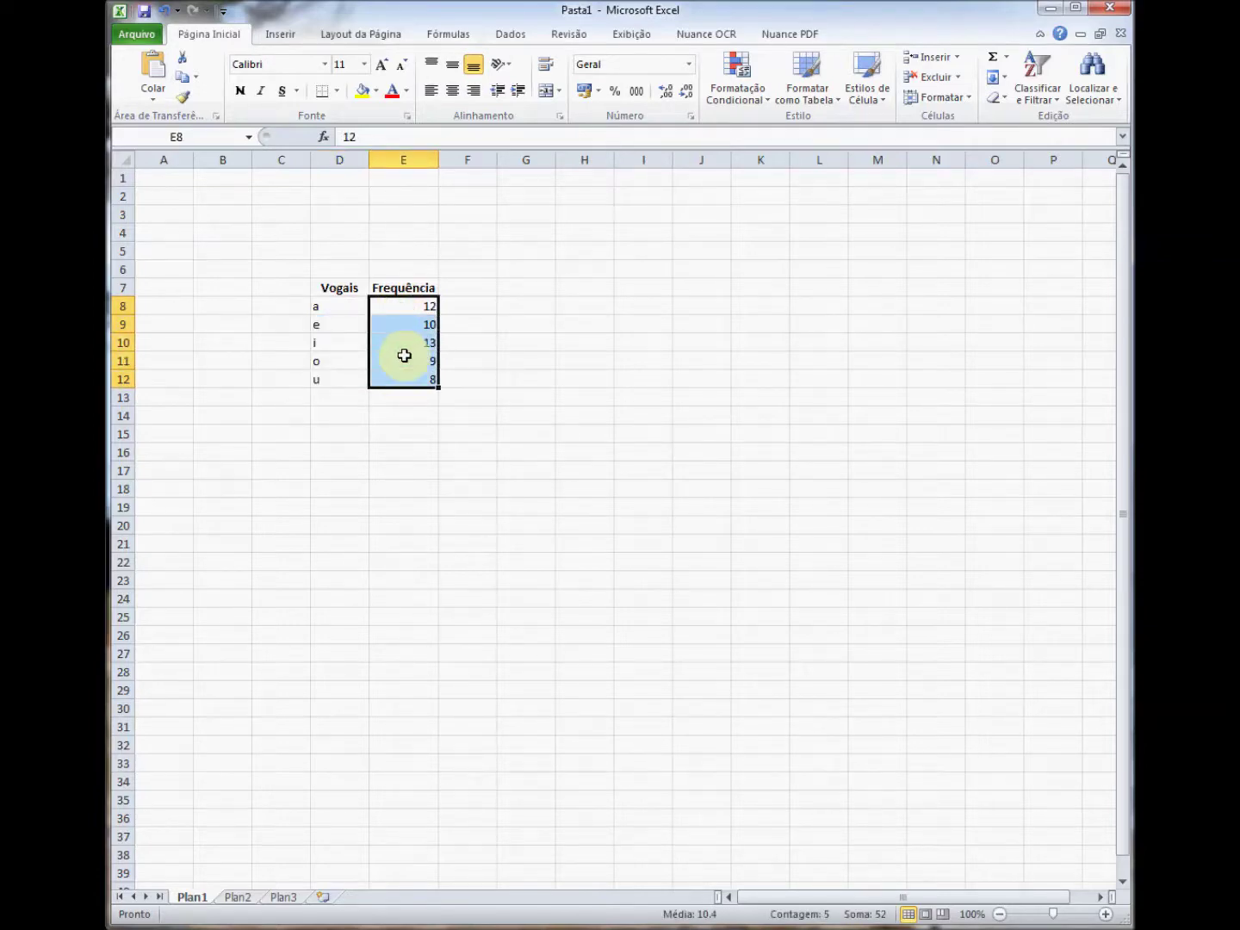
pyautogui.click(451, 97)
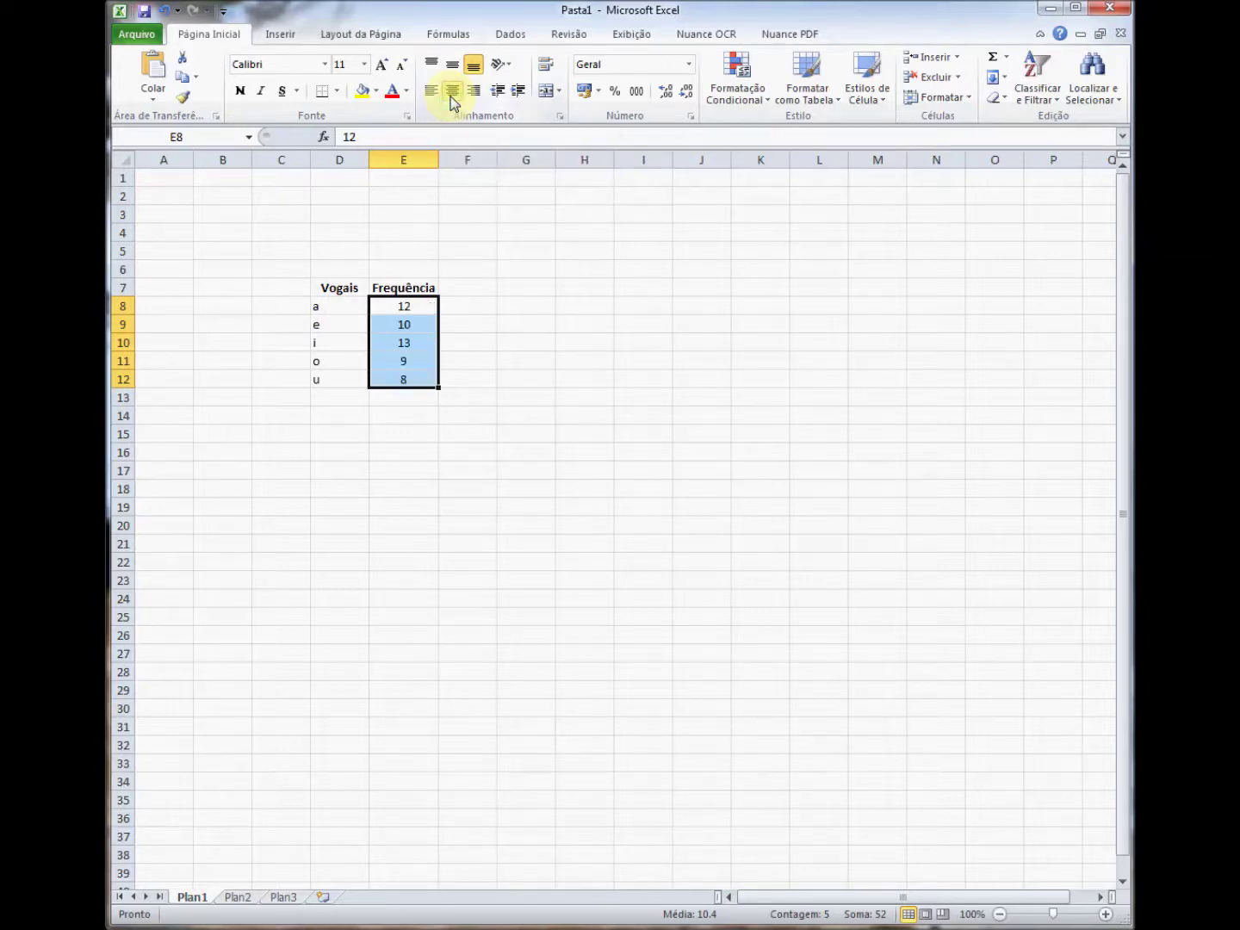
# Add a "Total" label in D13 and sum the frequencies in E13 with =SOMA(E8:E12).
pyautogui.click(348, 399)
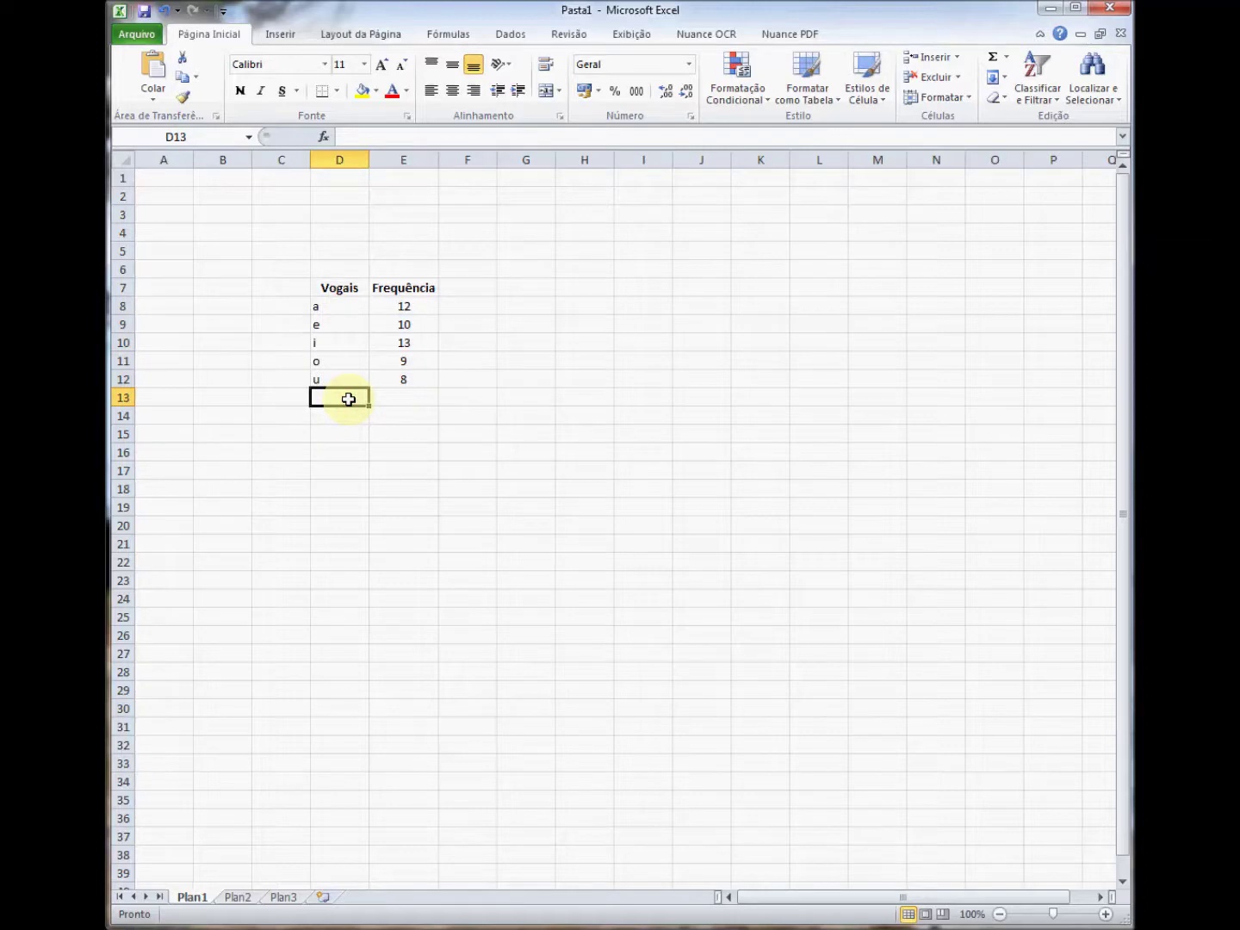
pyautogui.write('Total')
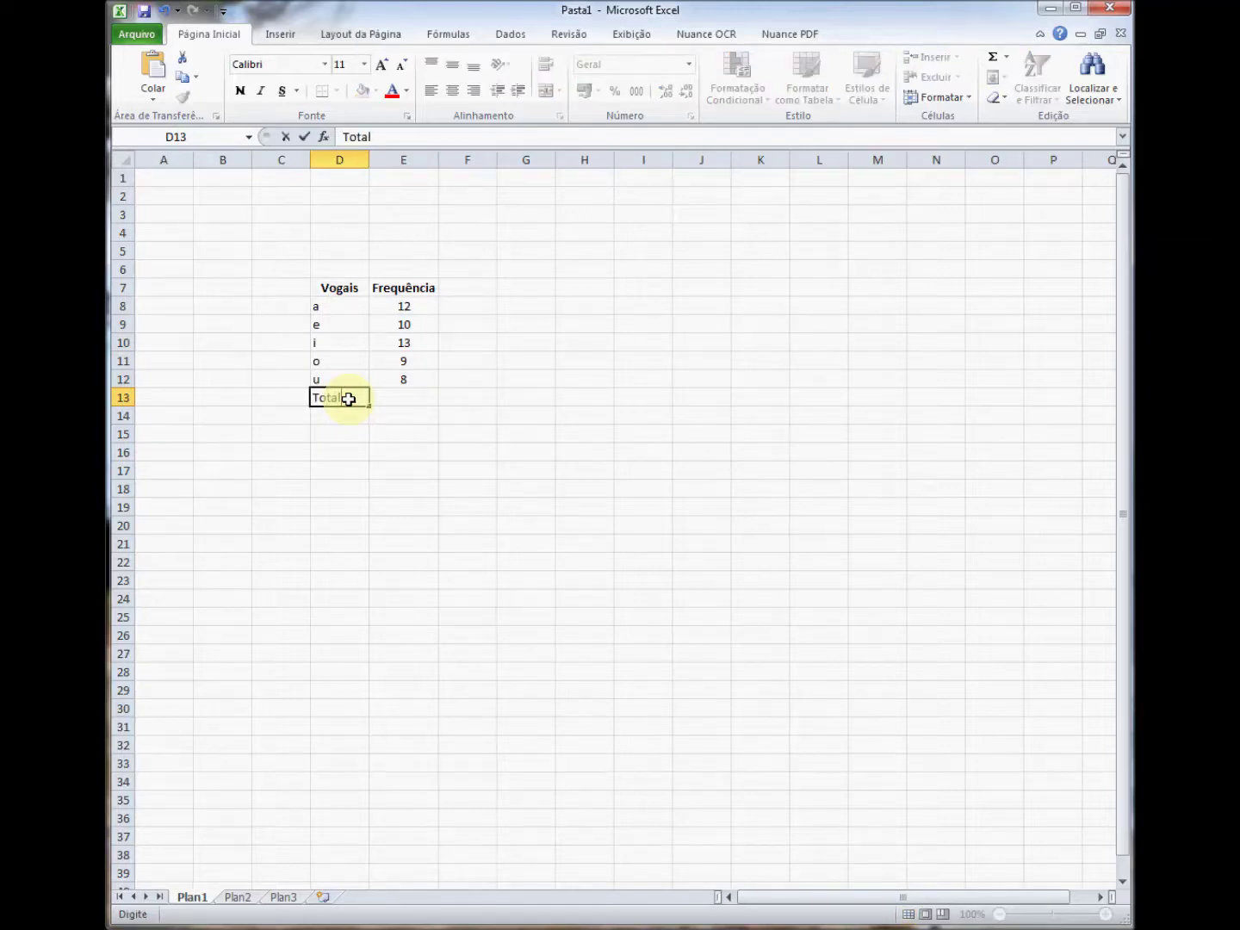
pyautogui.press('Tab')
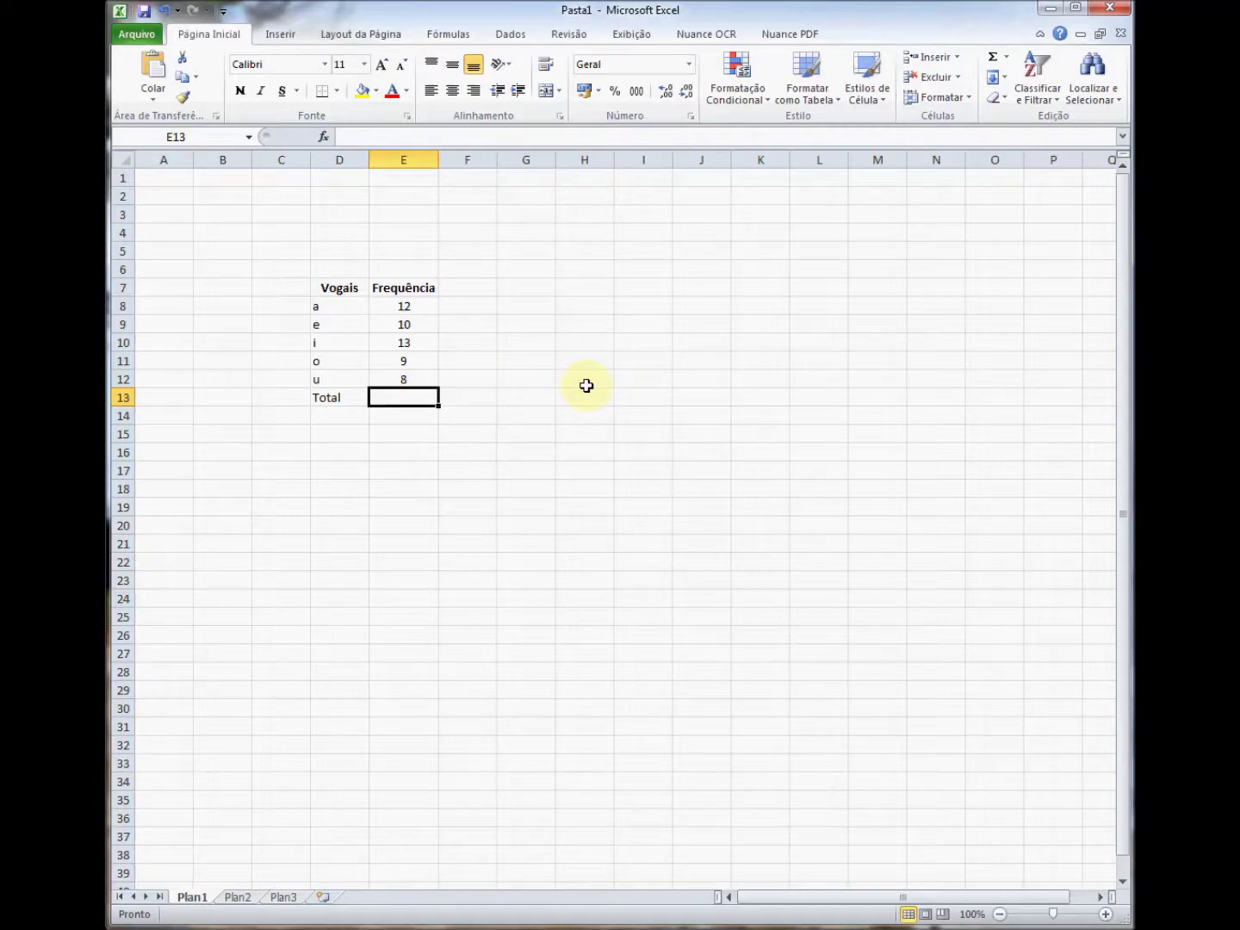
pyautogui.click(993, 62)
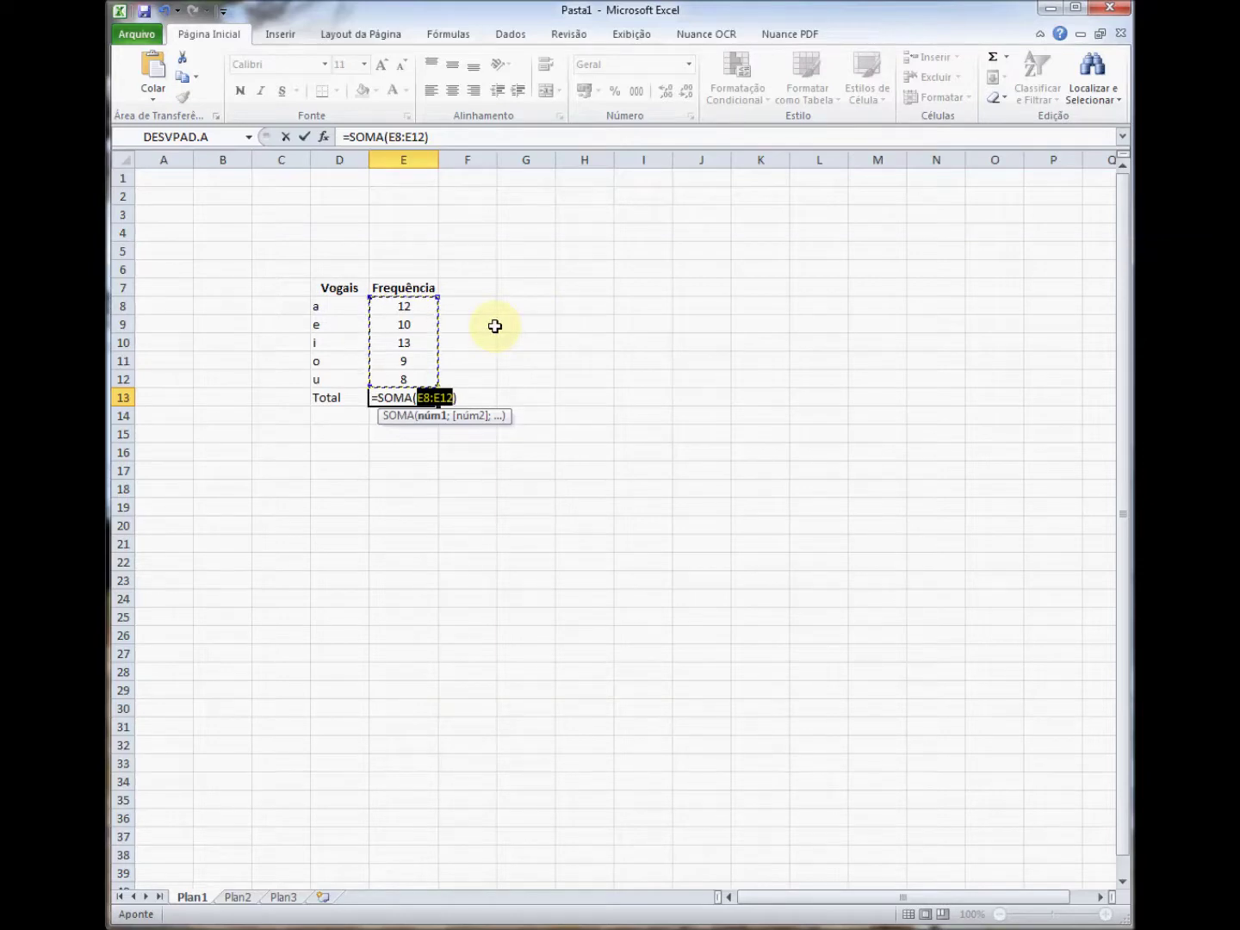
pyautogui.press('Return')
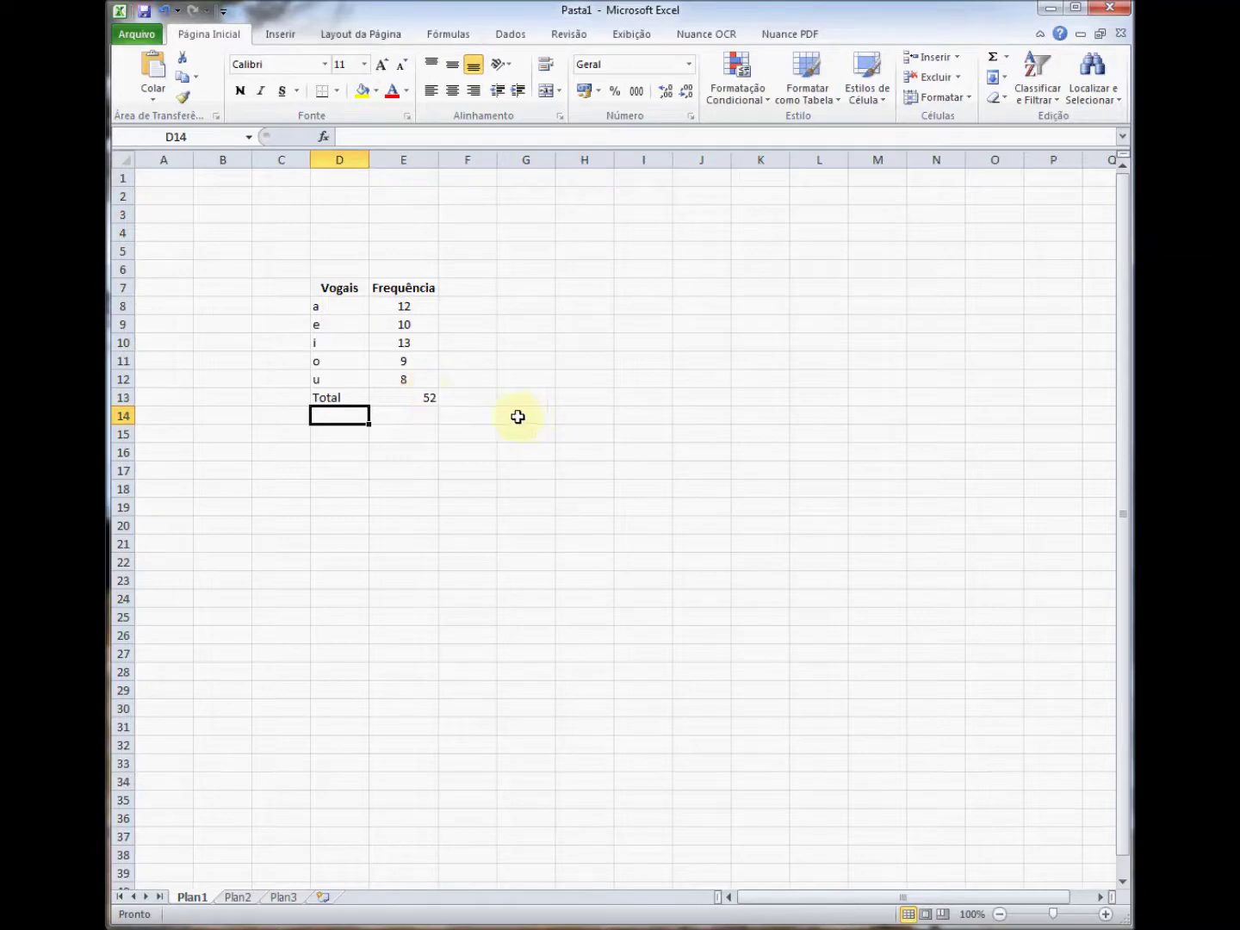
# Center the total in cell E13 horizontally.
pyautogui.click(425, 399)
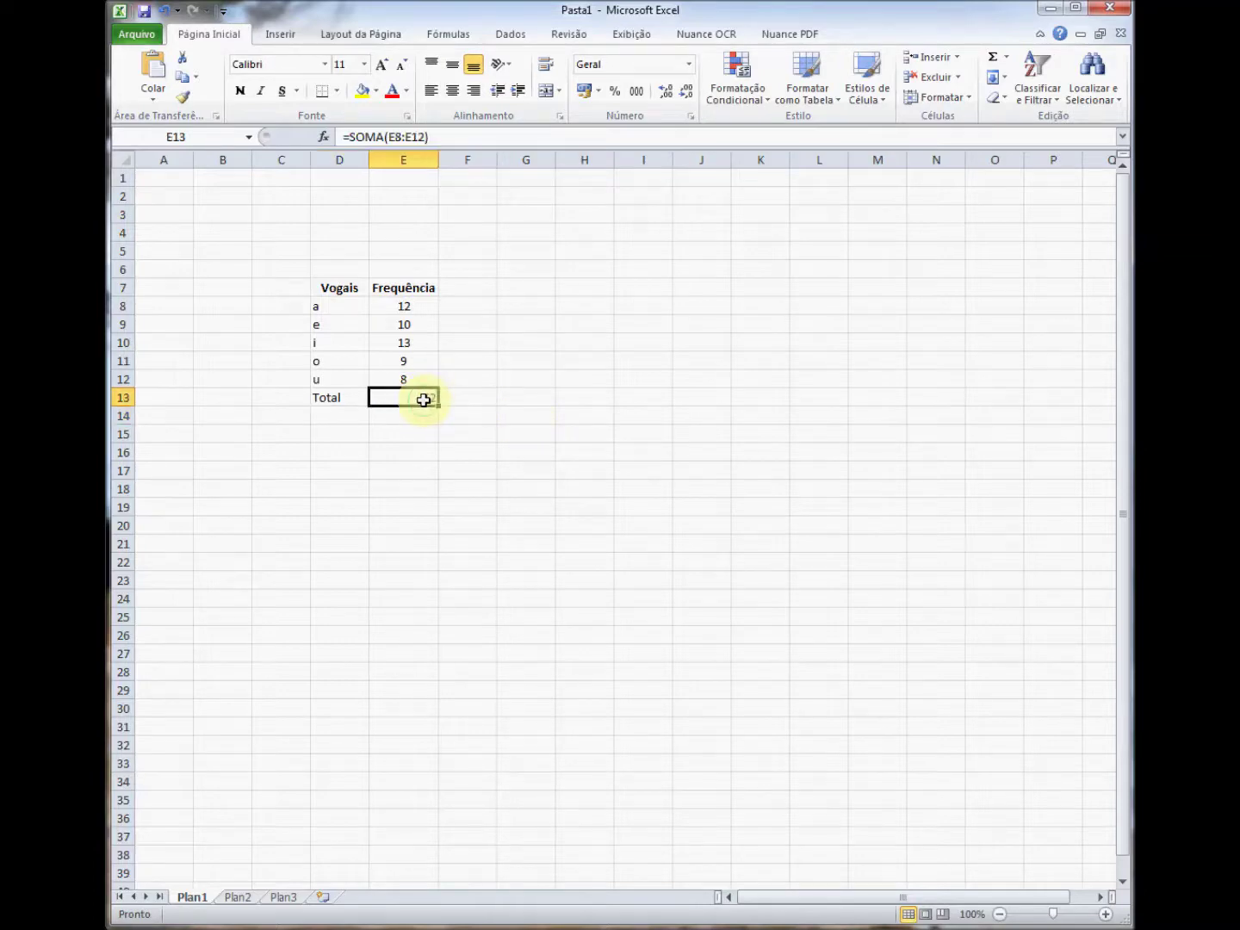
pyautogui.click(451, 95)
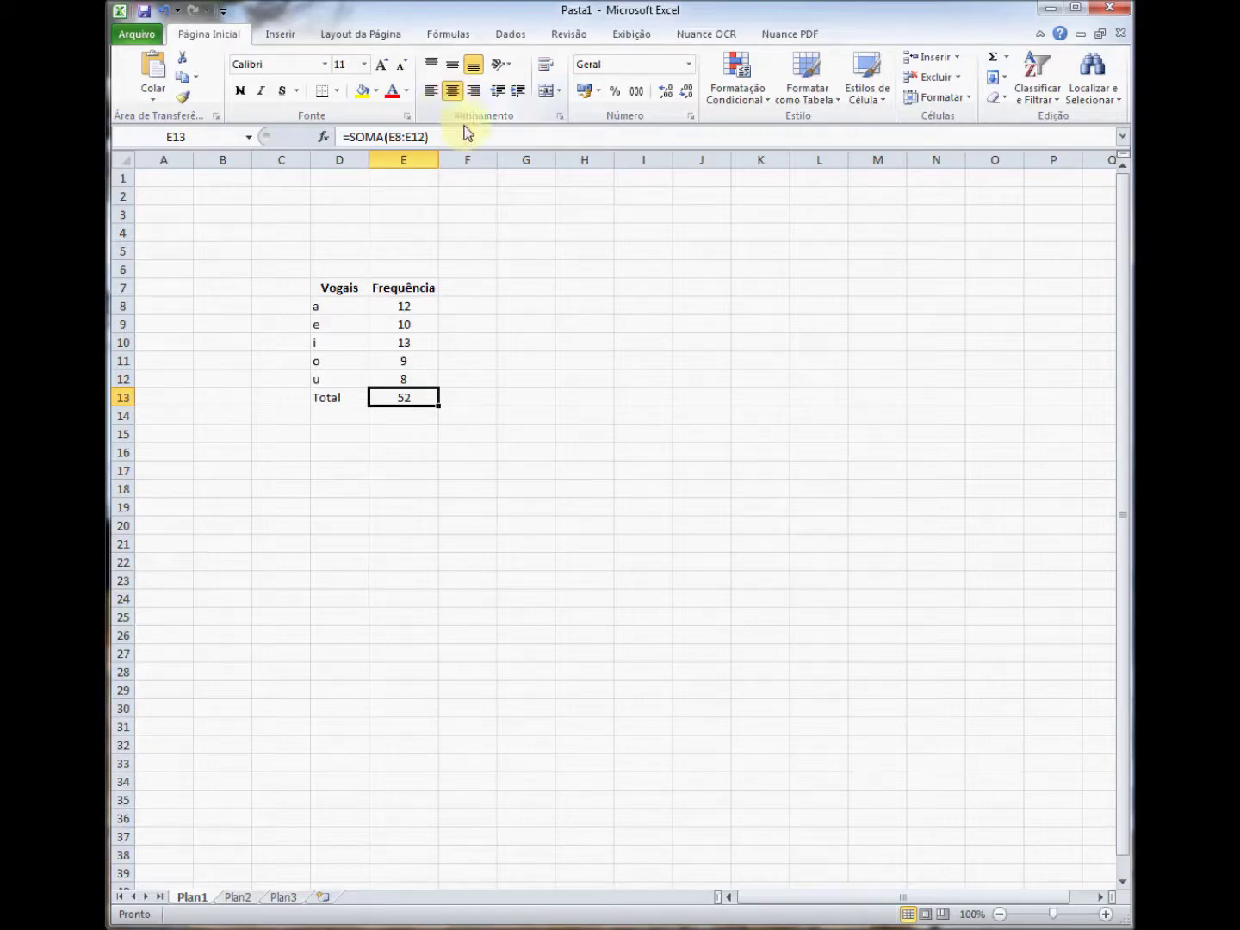
pyautogui.click(552, 416)
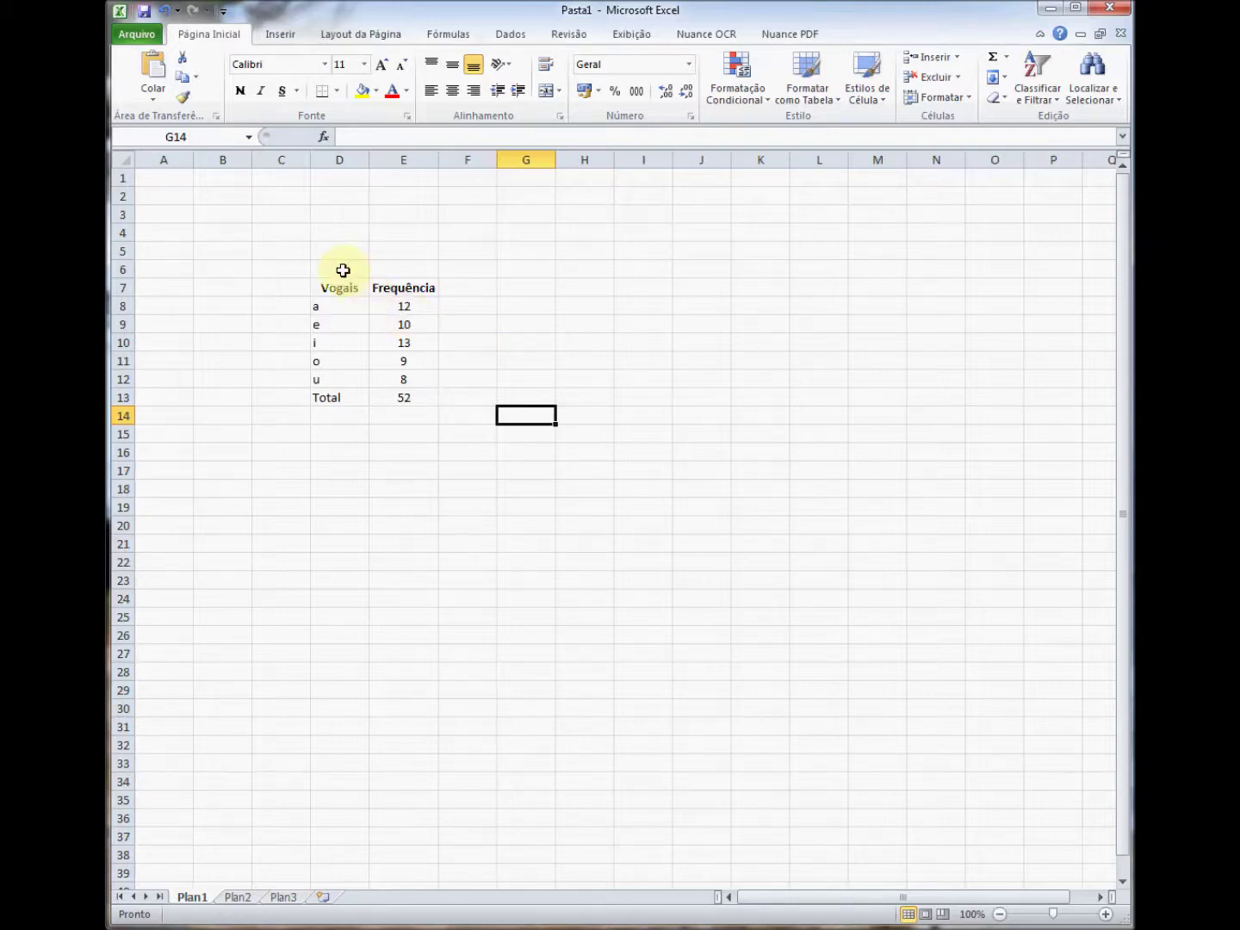
# Merge and center cells D6:E6 above the headers, and turn on text wrapping for the merged cell.
pyautogui.moveTo(342, 271); pyautogui.dragTo(396, 274)
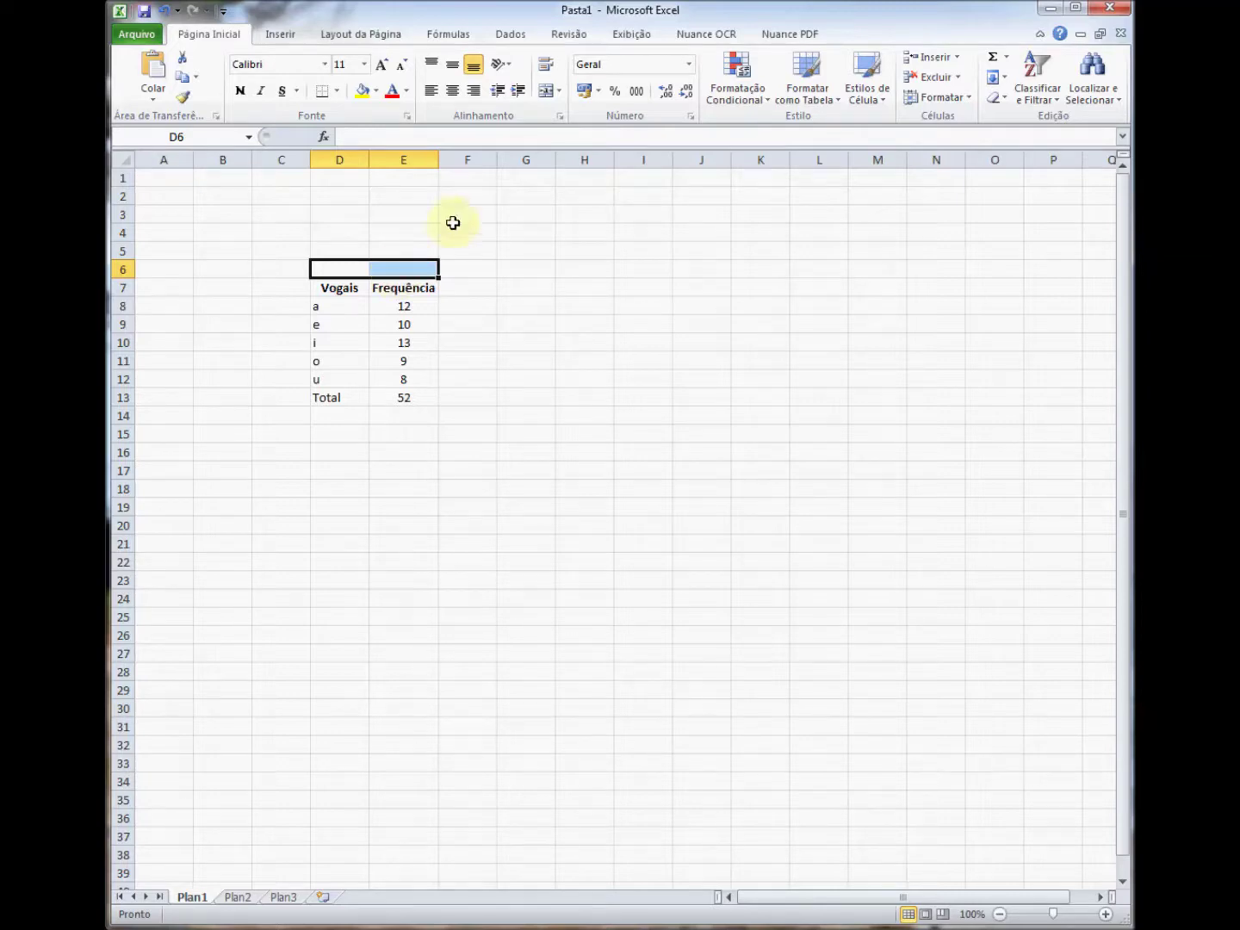
pyautogui.click(547, 91)
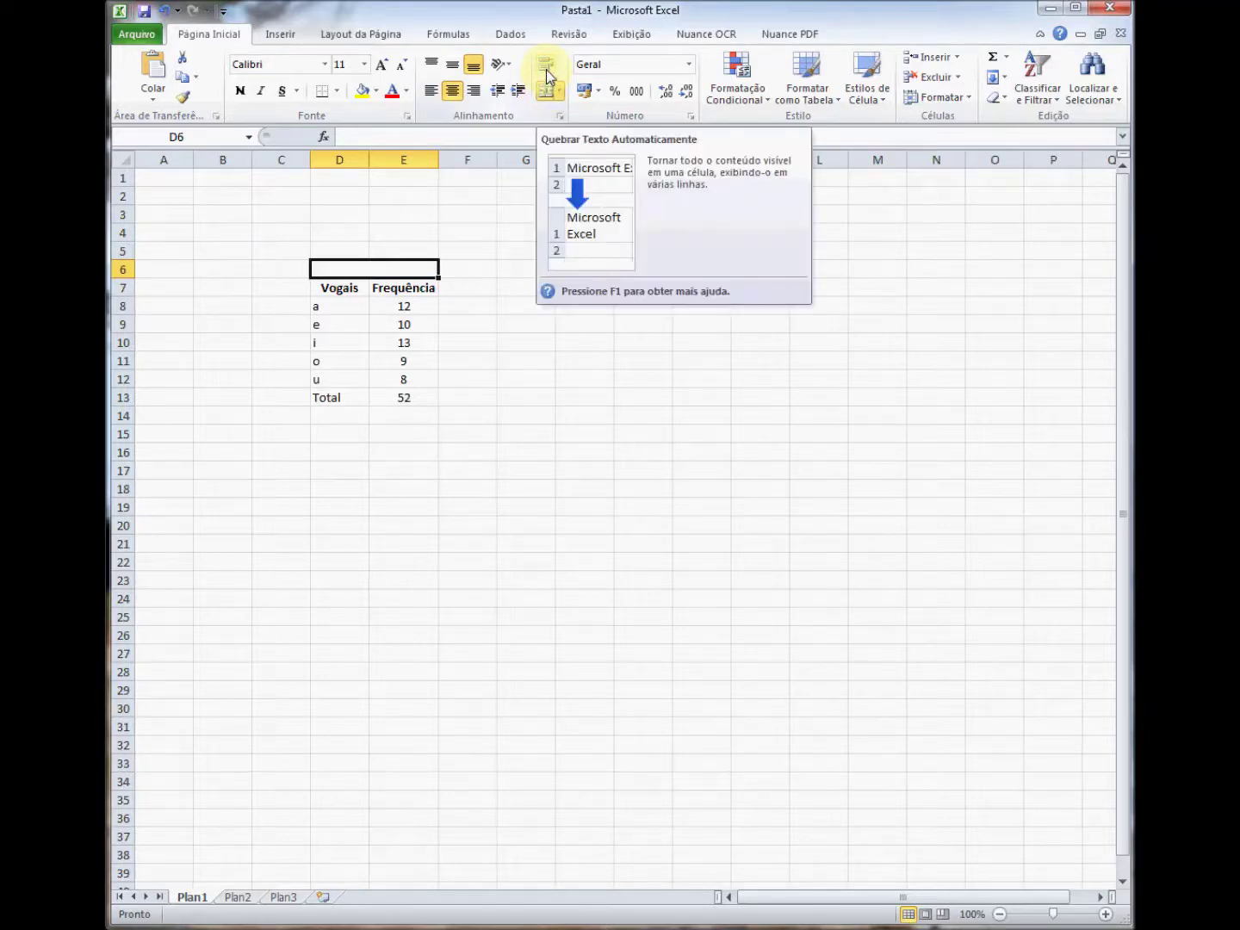
pyautogui.click(547, 75)
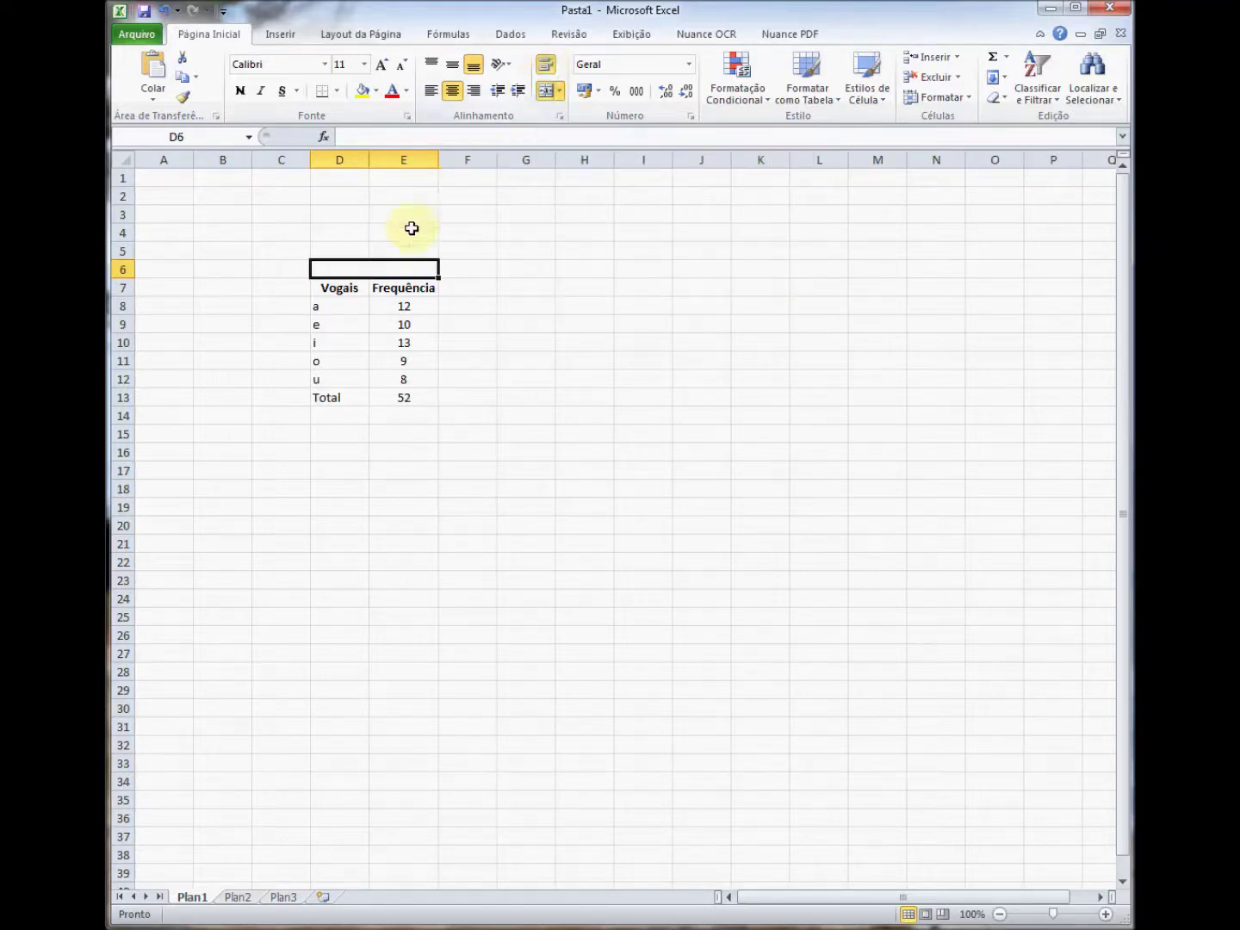
# Enter the title "Tabela 01 - Preferência de Vogais." in merged cell D6, with only "Tabela 01 -" in bold.
pyautogui.click(392, 138)
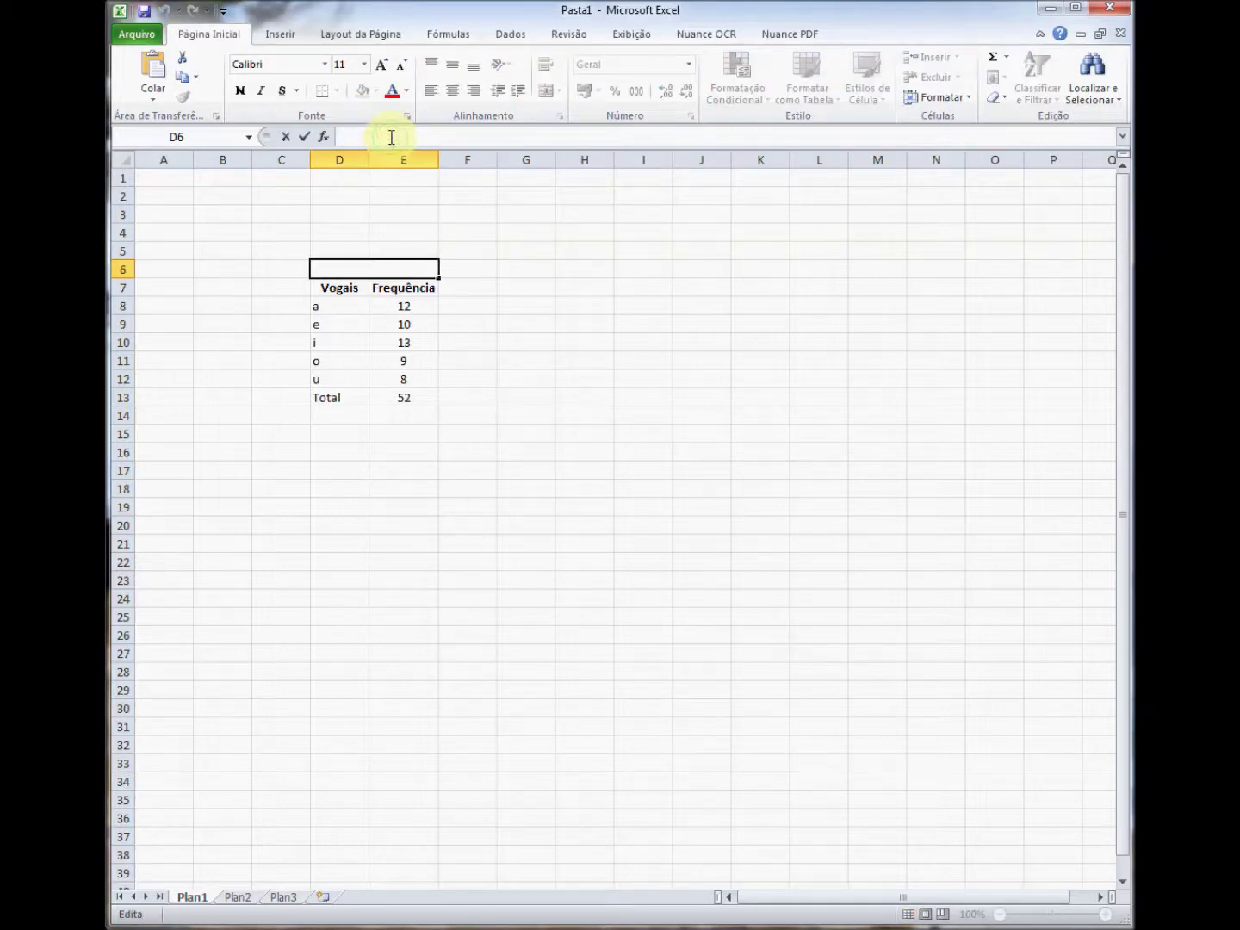
pyautogui.write('Tabela 01 -')
pyautogui.moveTo(405, 137); pyautogui.dragTo(324, 136)
pyautogui.click(241, 91)
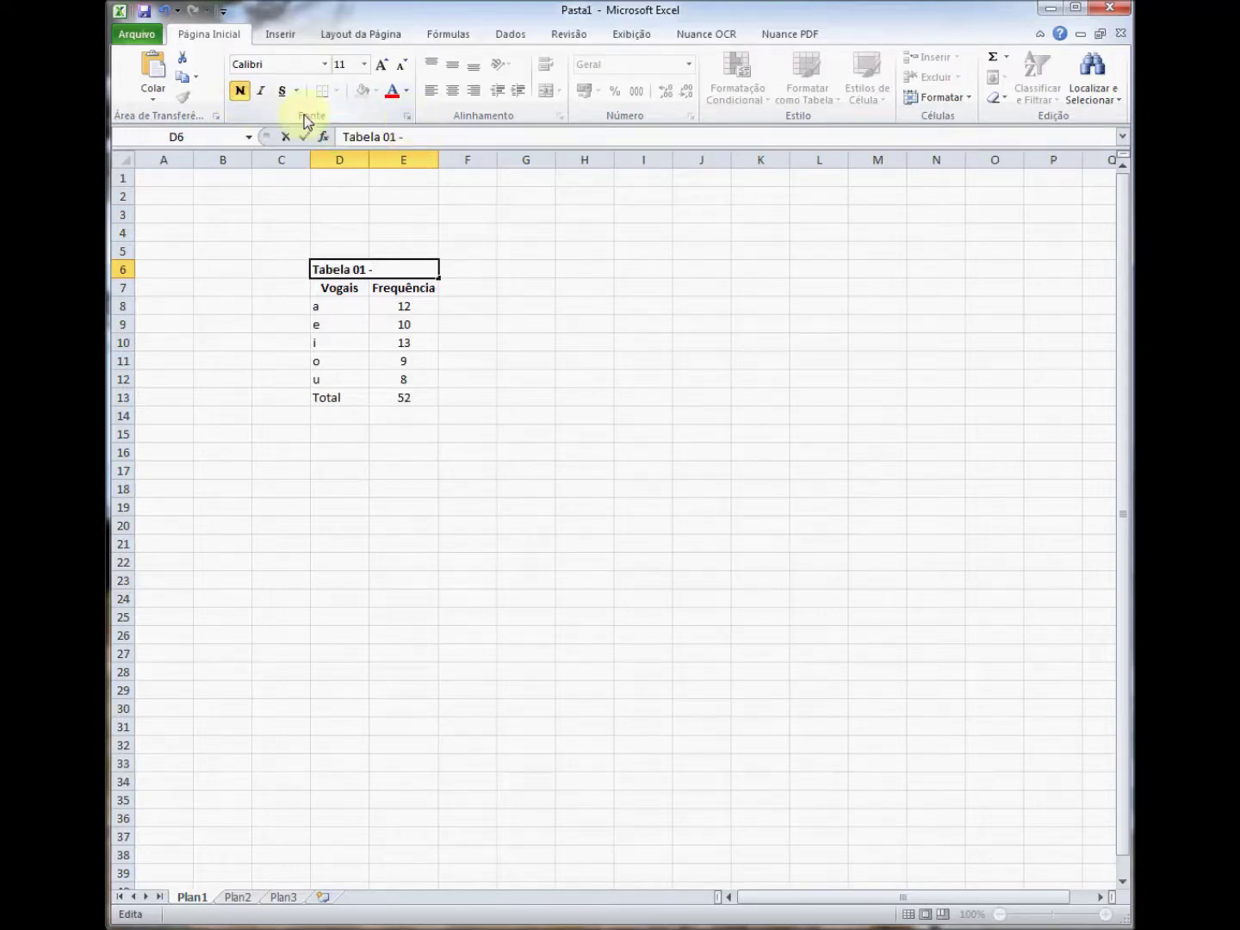
pyautogui.click(240, 91)
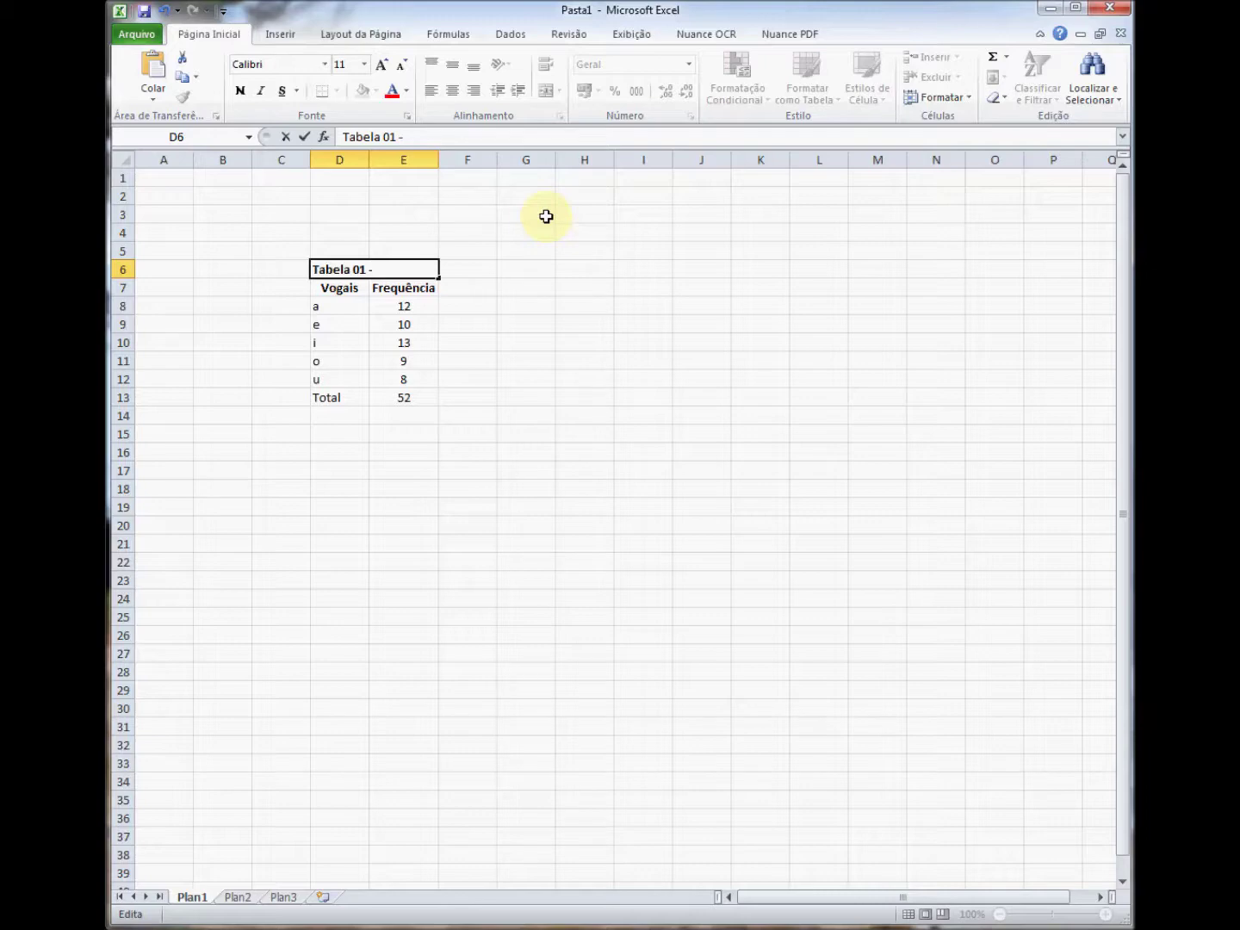
pyautogui.write('Preferência de Vogais.')
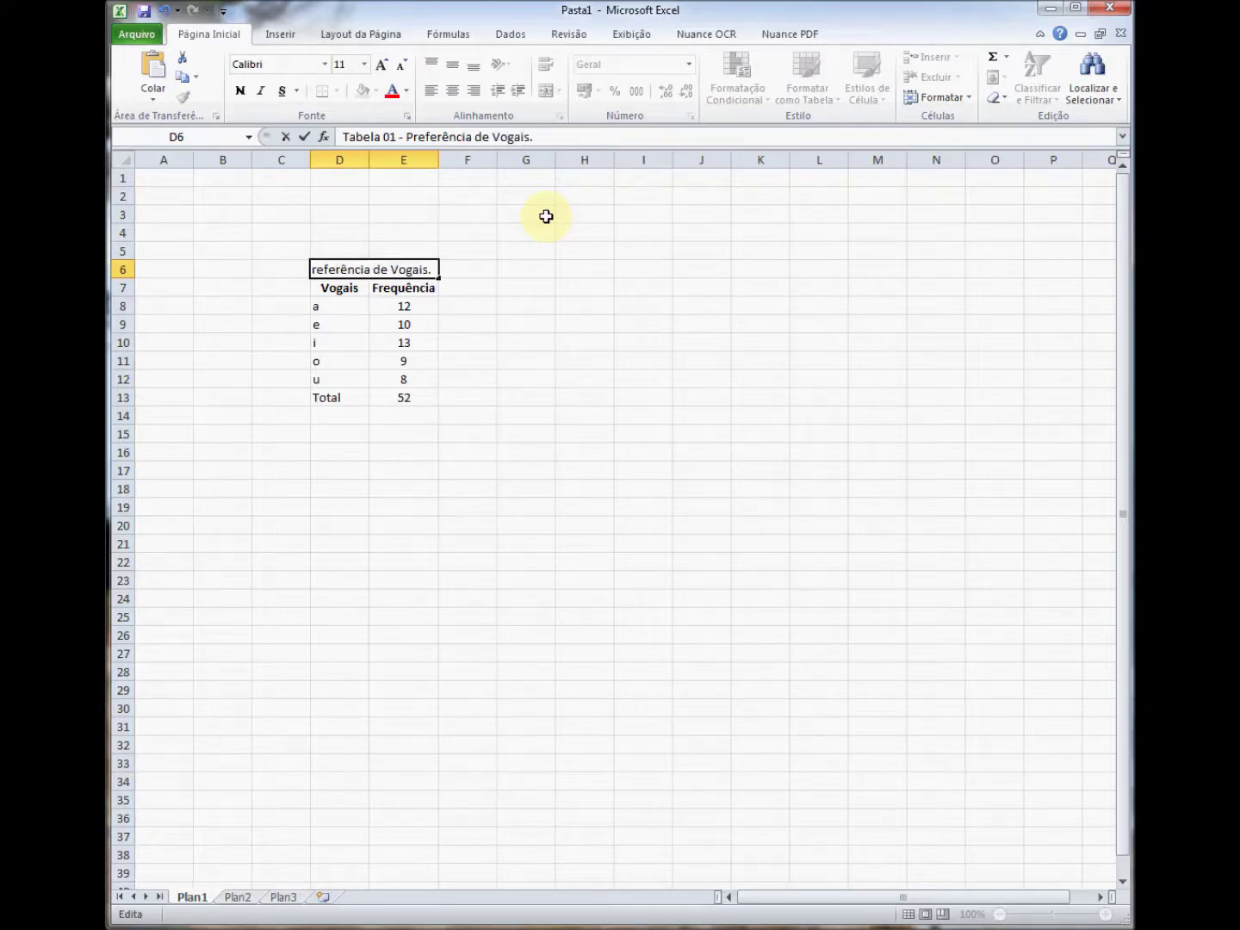
pyautogui.click(546, 216)
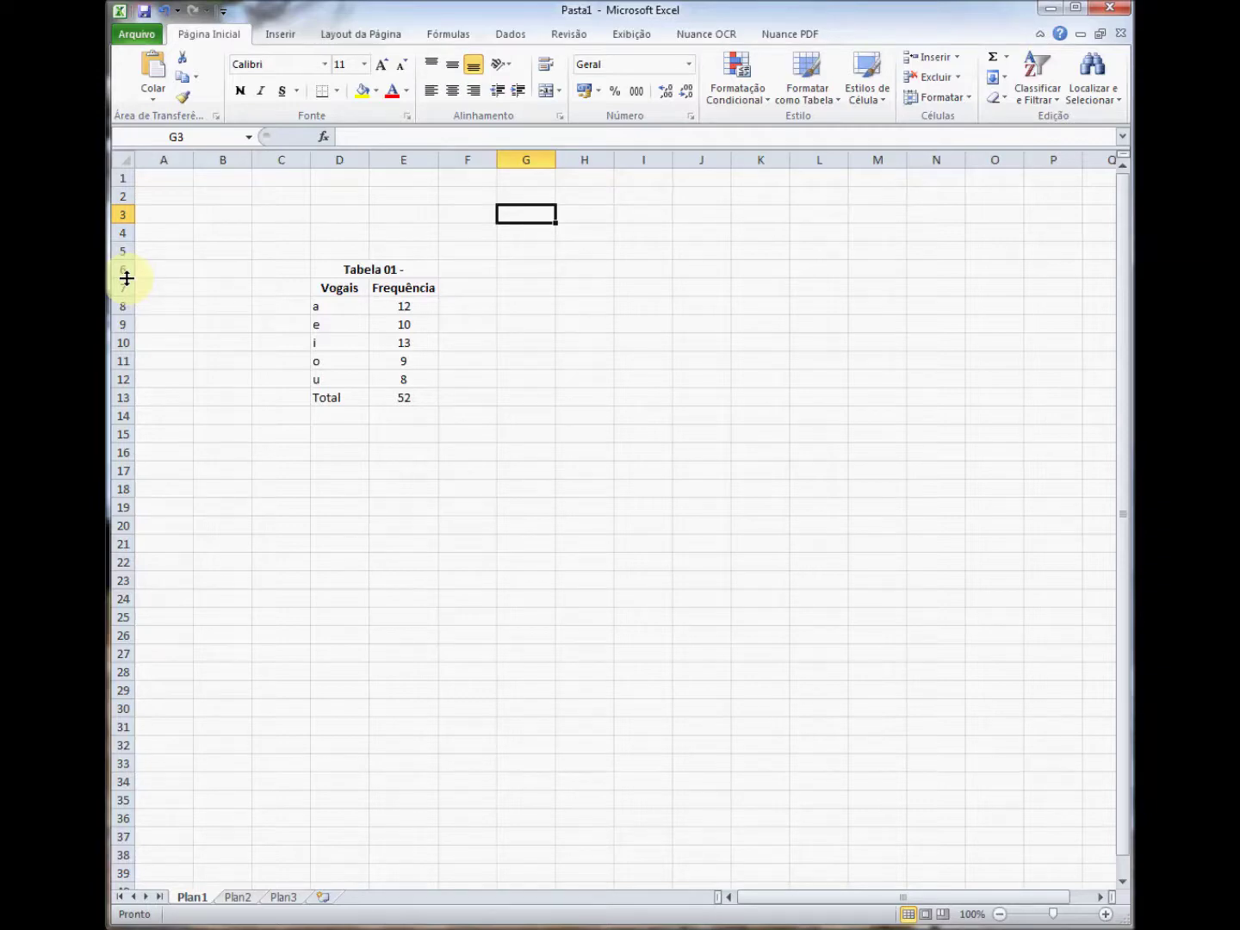
# Increase the height of row 6 to fit the three-line title, and left-align the title in D6.
pyautogui.moveTo(126, 279); pyautogui.dragTo(132, 315)
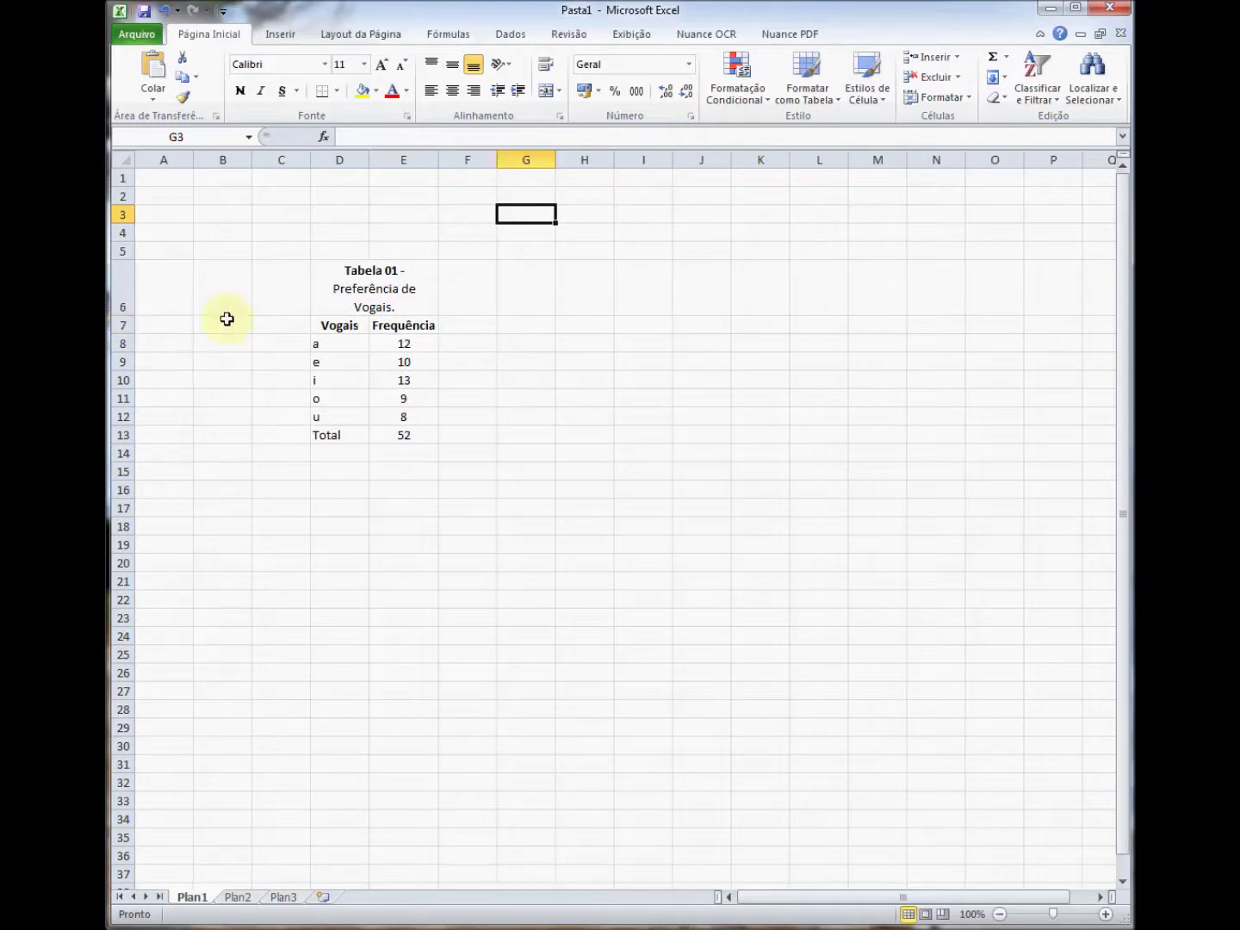
pyautogui.click(377, 288)
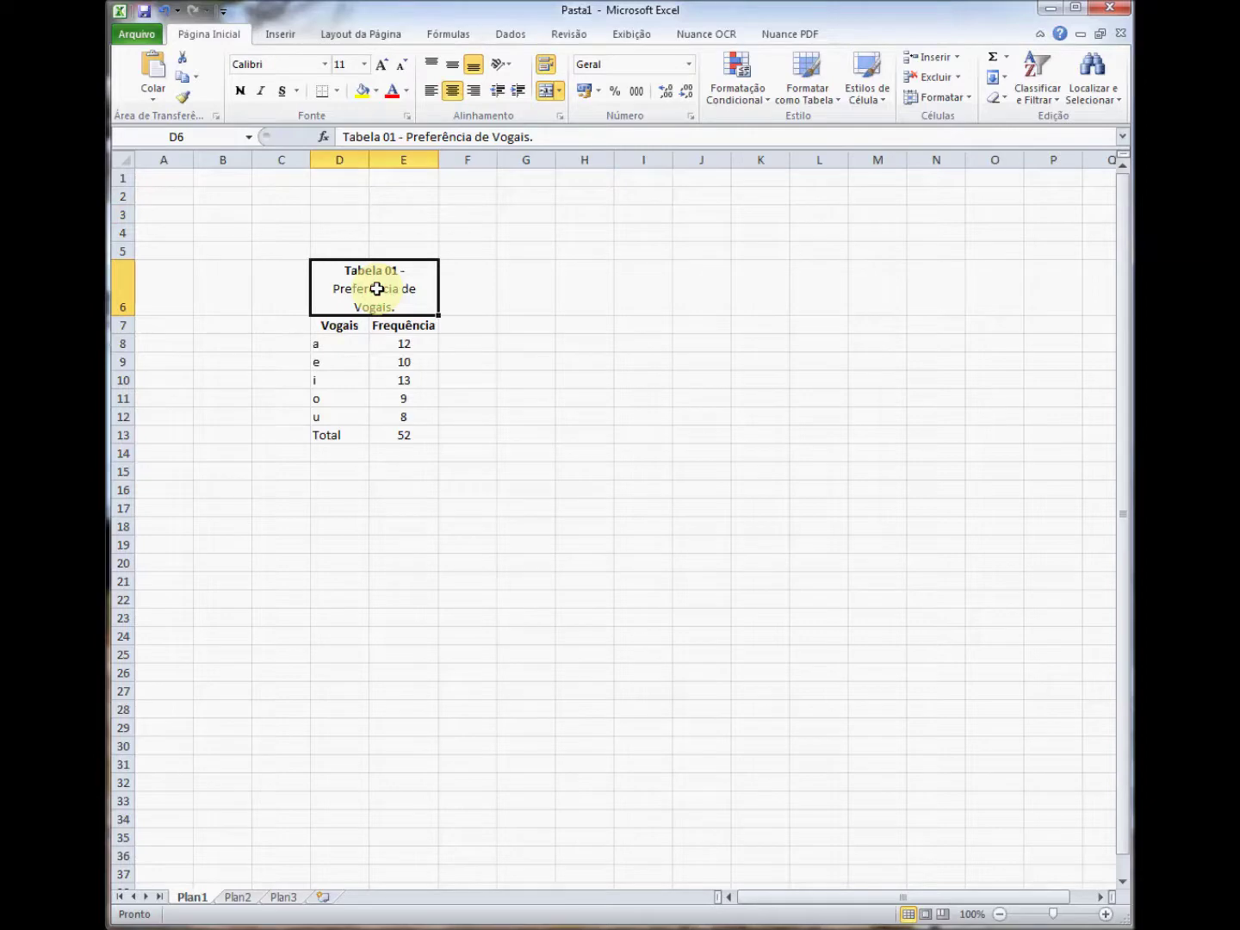
pyautogui.click(432, 93)
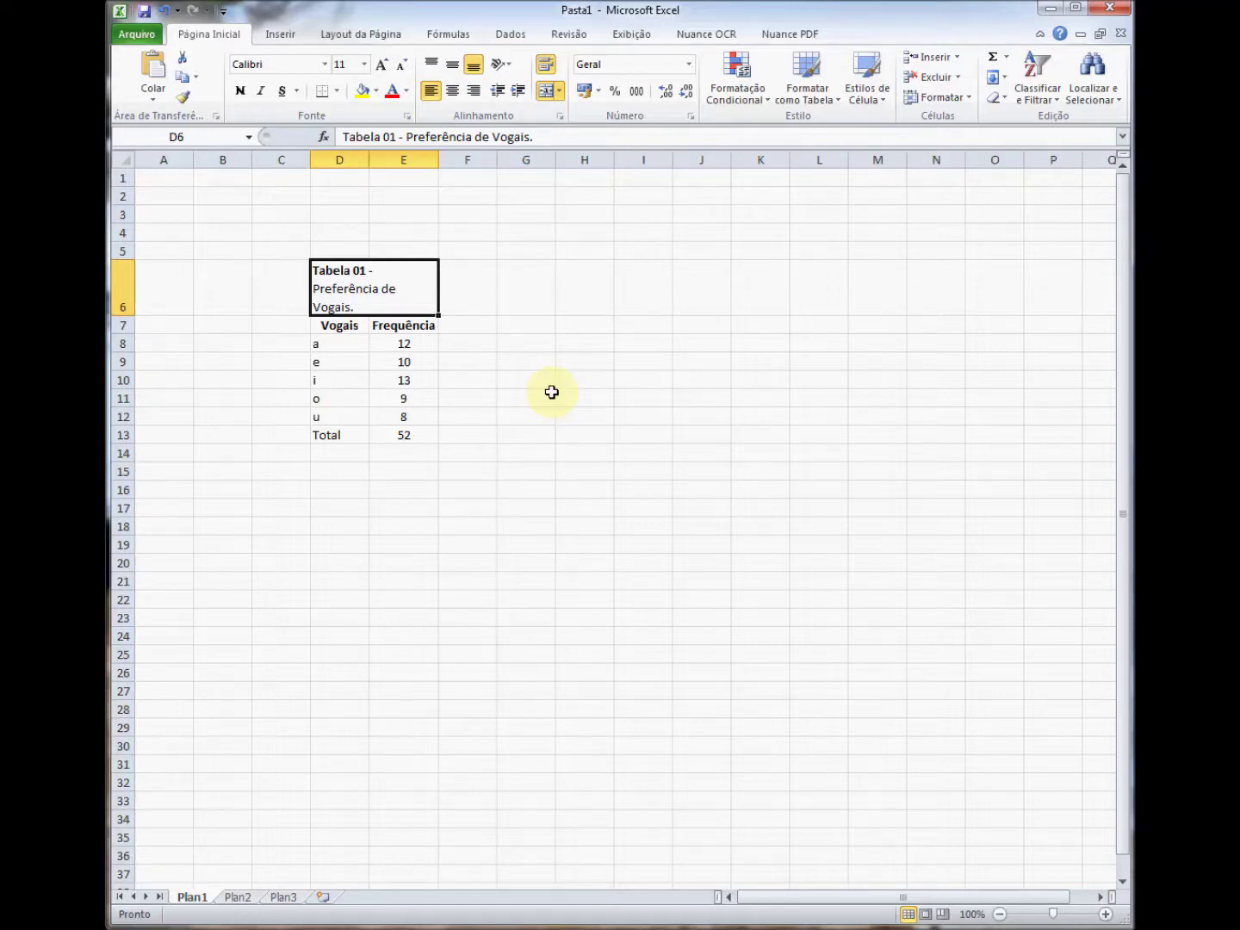
# Merge and center cells D14:E14 below the total row, and turn on text wrapping for the merged cell.
pyautogui.click(338, 457)
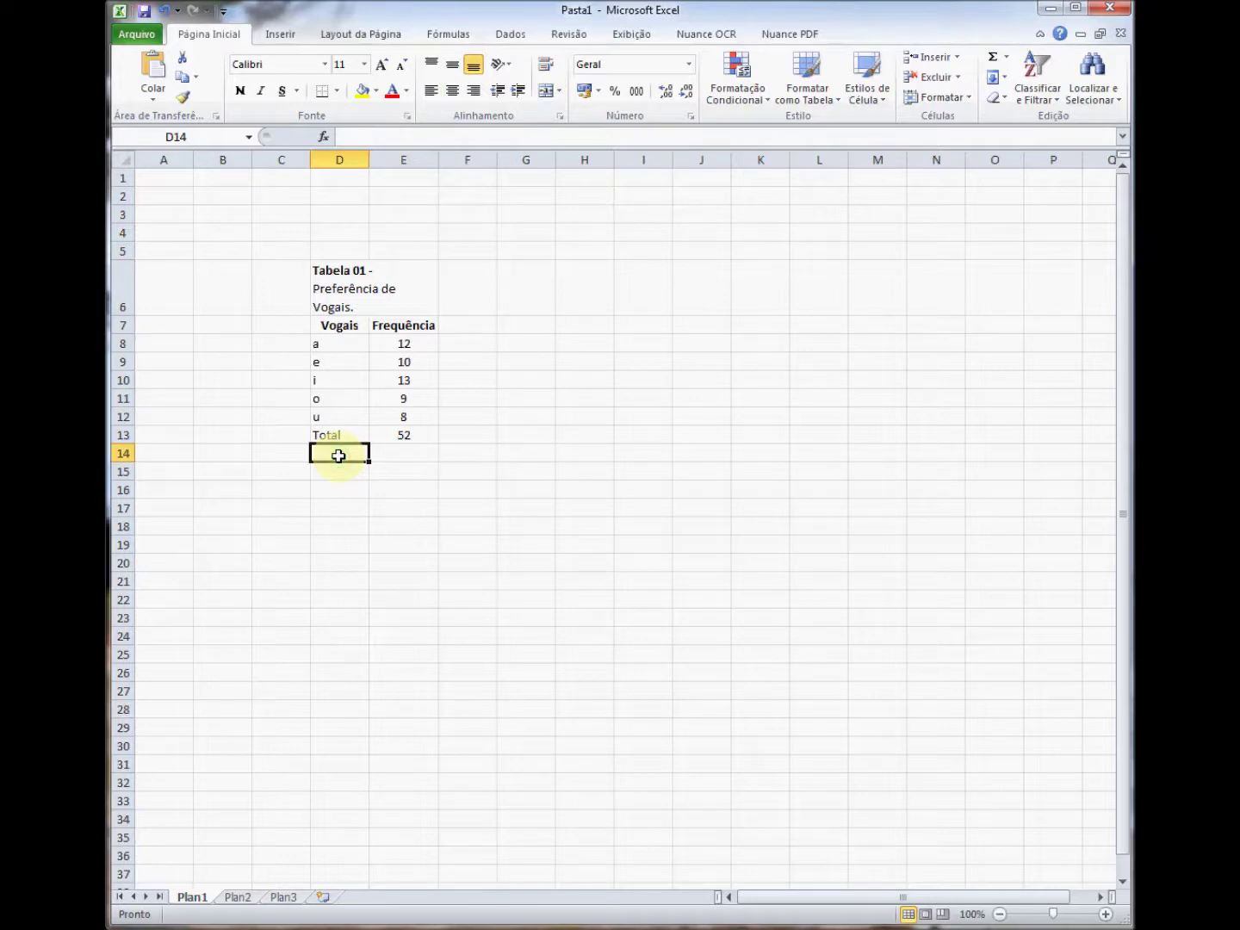
pyautogui.moveTo(335, 456); pyautogui.dragTo(388, 454)
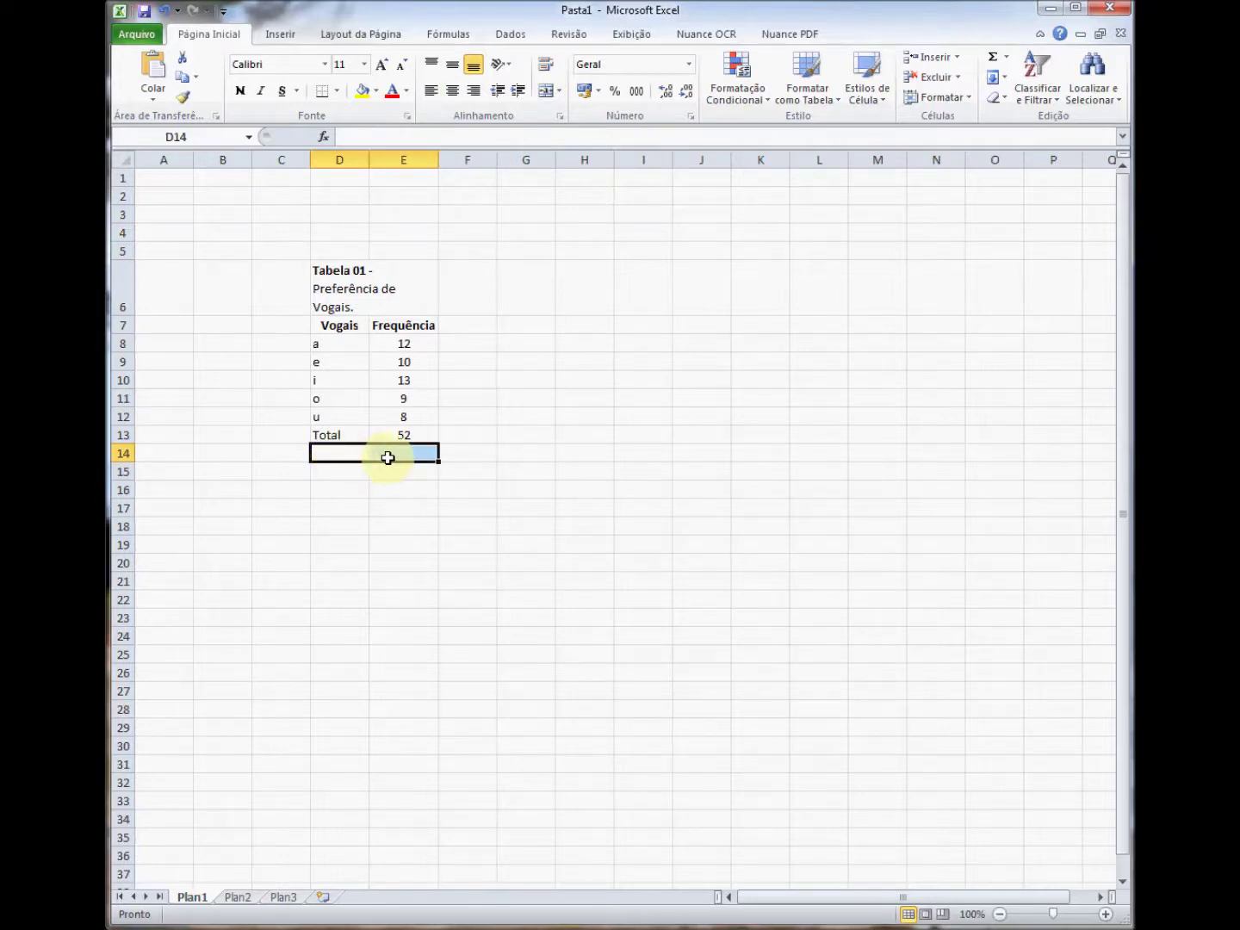
pyautogui.click(548, 93)
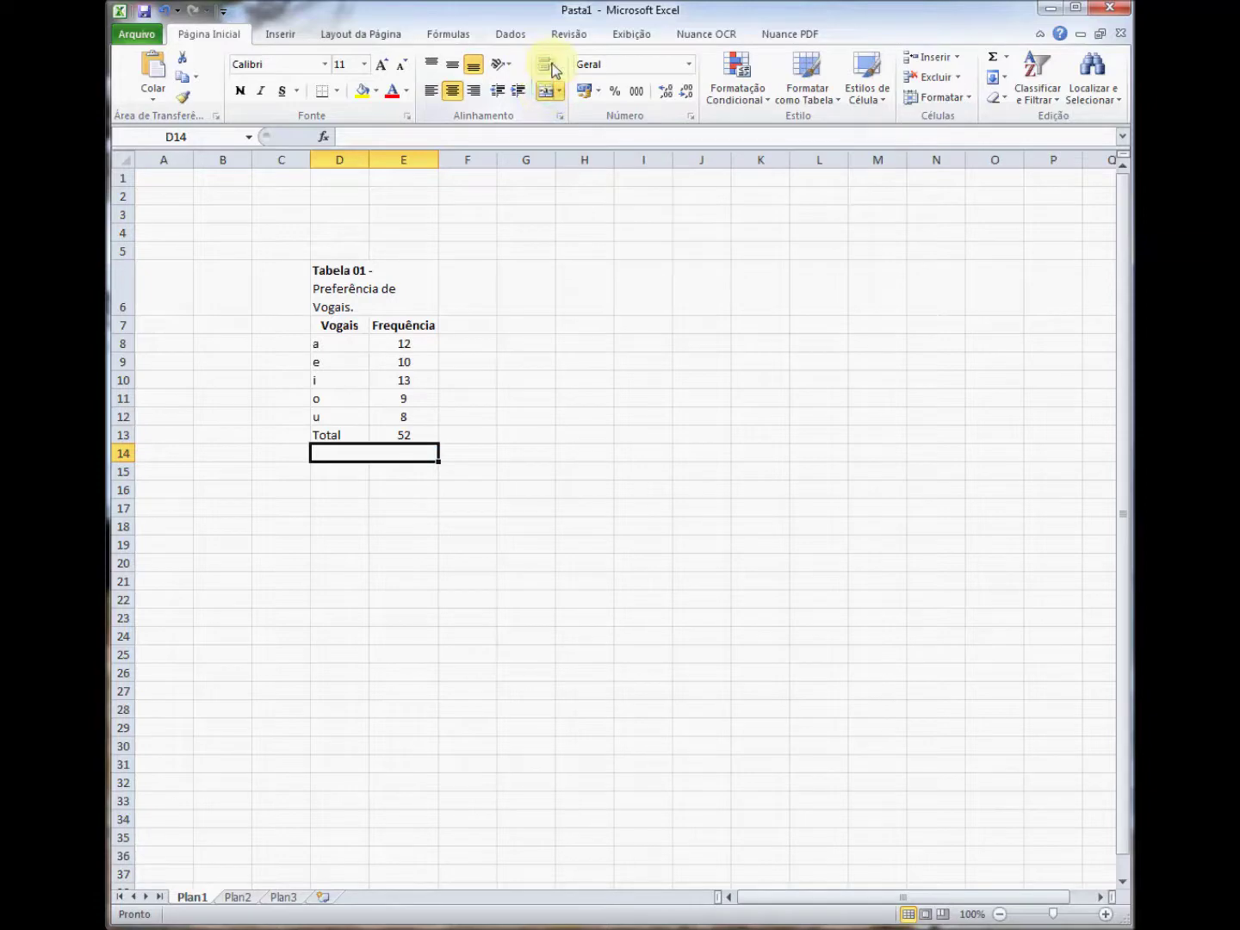
# Enter the source note "Fonte: Alunos da manhã." in merged cell D14, with only "Fonte:" in bold.
pyautogui.click(401, 135)
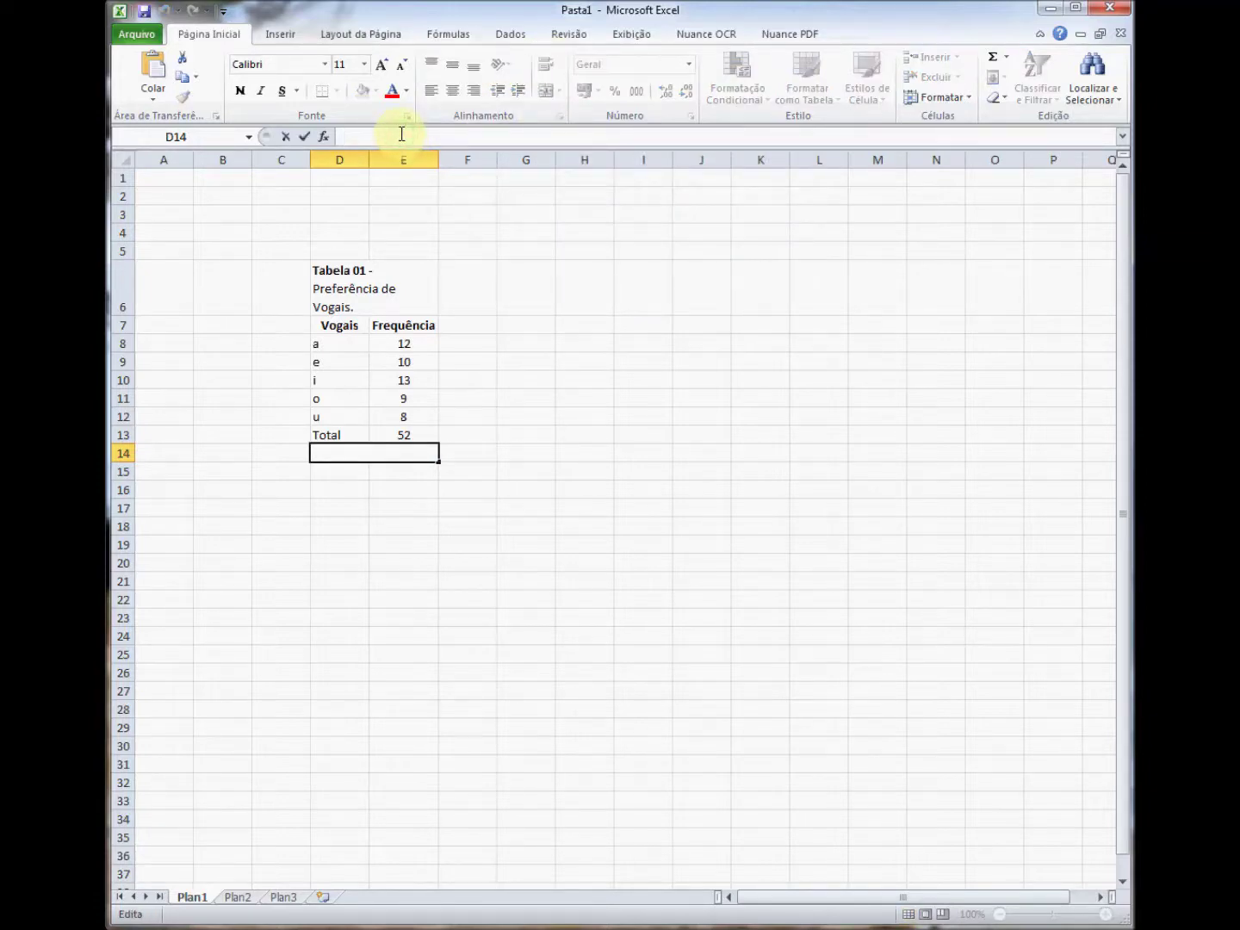
pyautogui.write('Fonte:')
pyautogui.moveTo(373, 136); pyautogui.dragTo(338, 136)
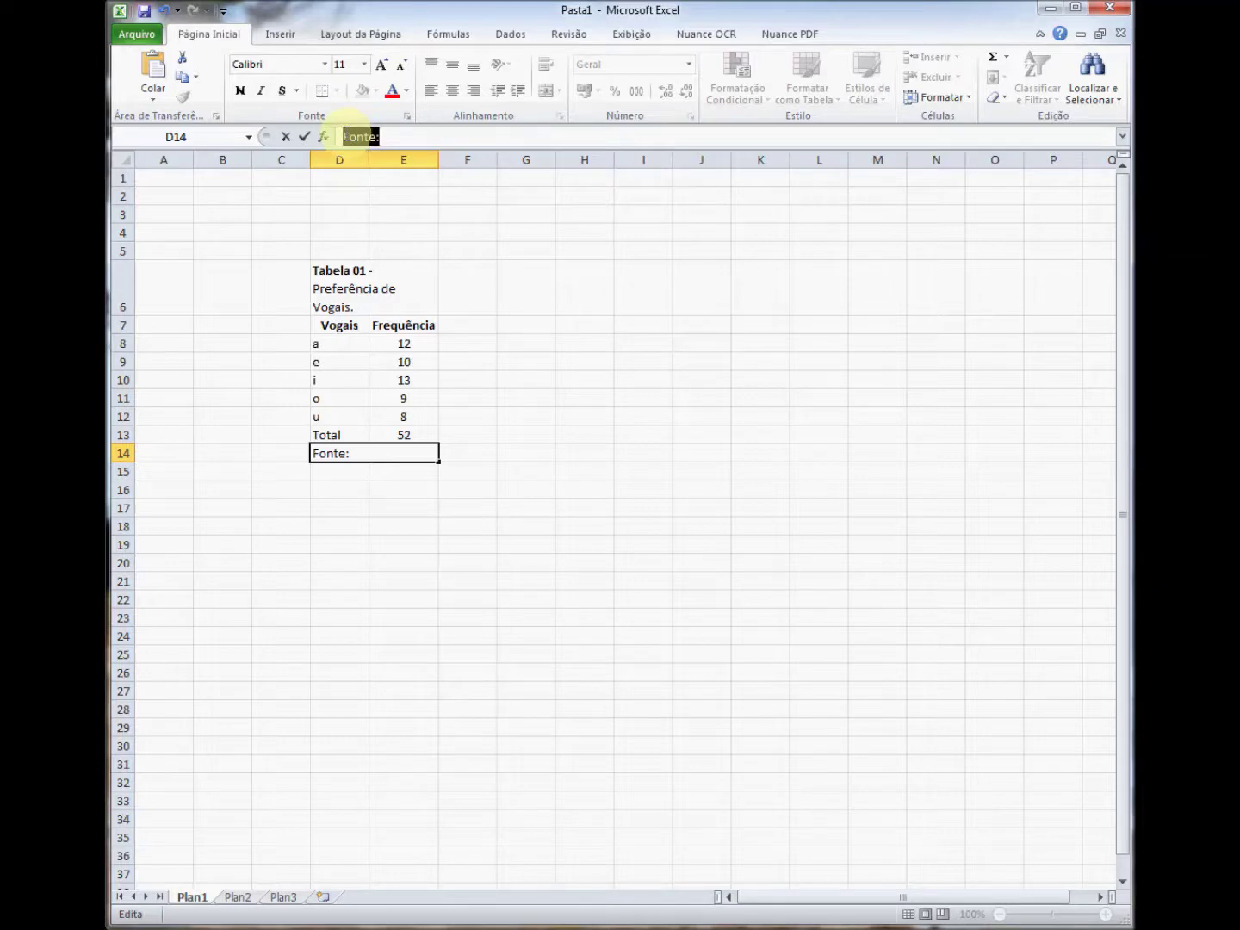
pyautogui.click(239, 92)
pyautogui.click(403, 137)
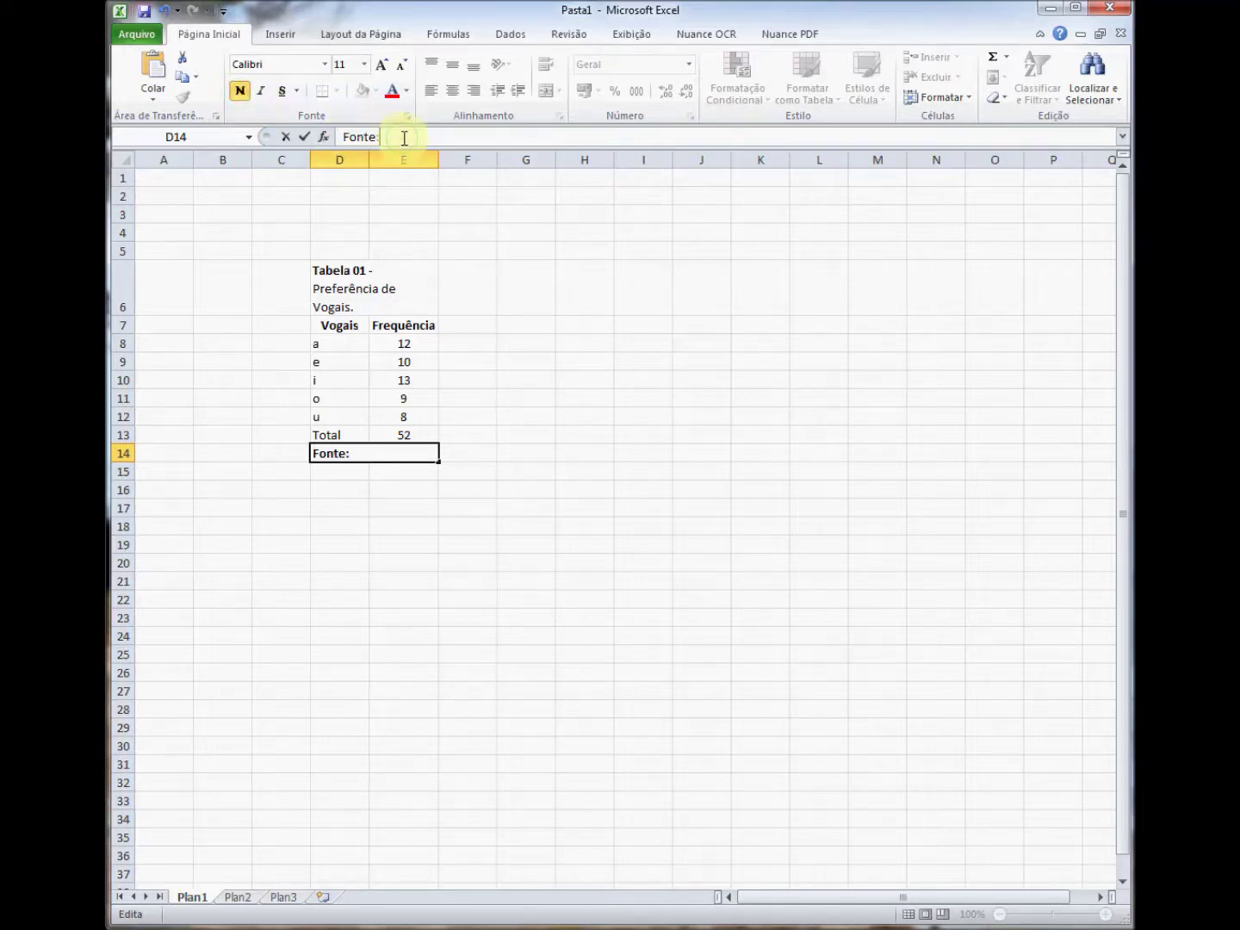
pyautogui.click(243, 94)
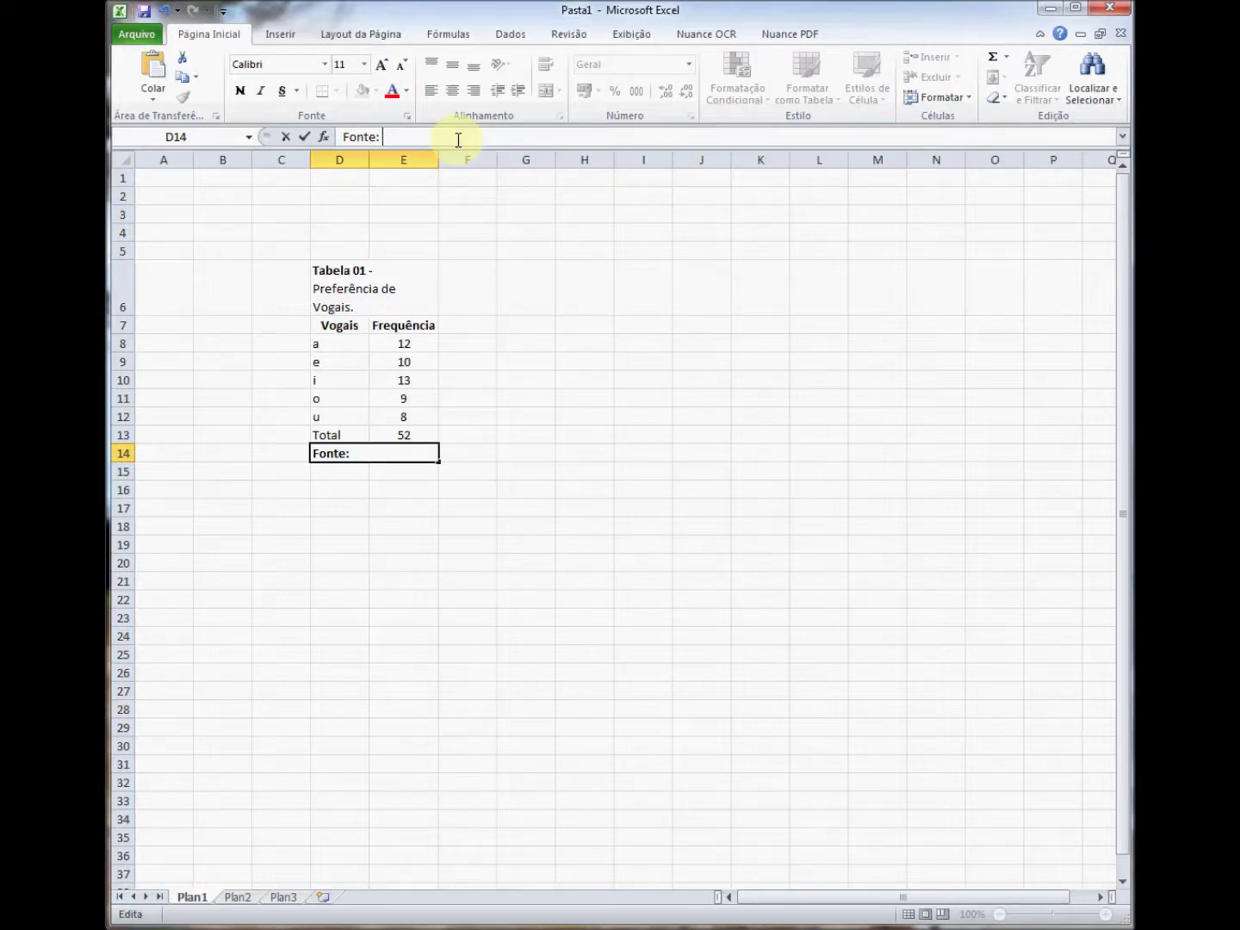
pyautogui.write('Alunos da manhã.')
pyautogui.click(620, 543)
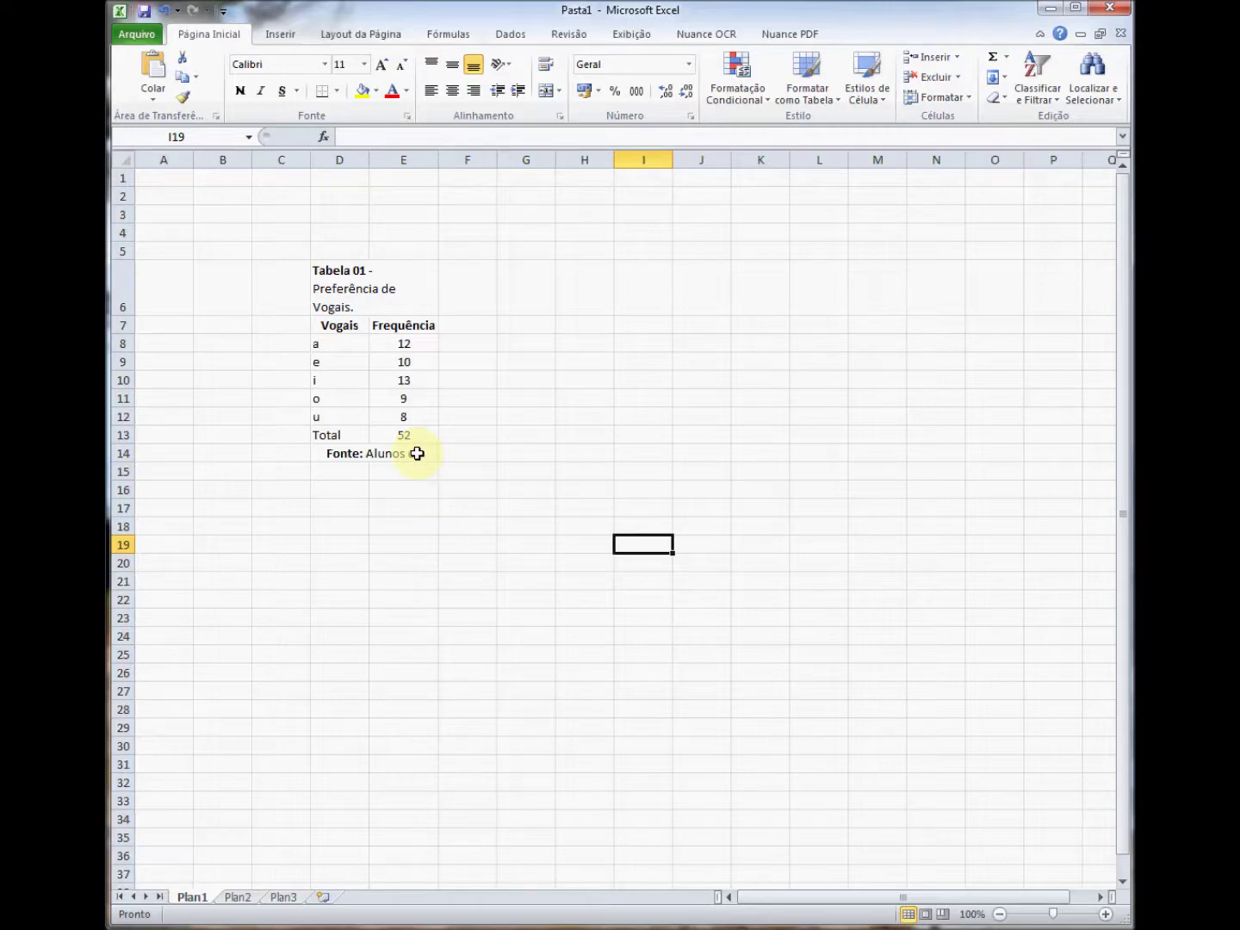
# Increase the height of row 14 to fit the two-line source note, and left-align the note in D14.
pyautogui.moveTo(128, 460); pyautogui.dragTo(127, 478)
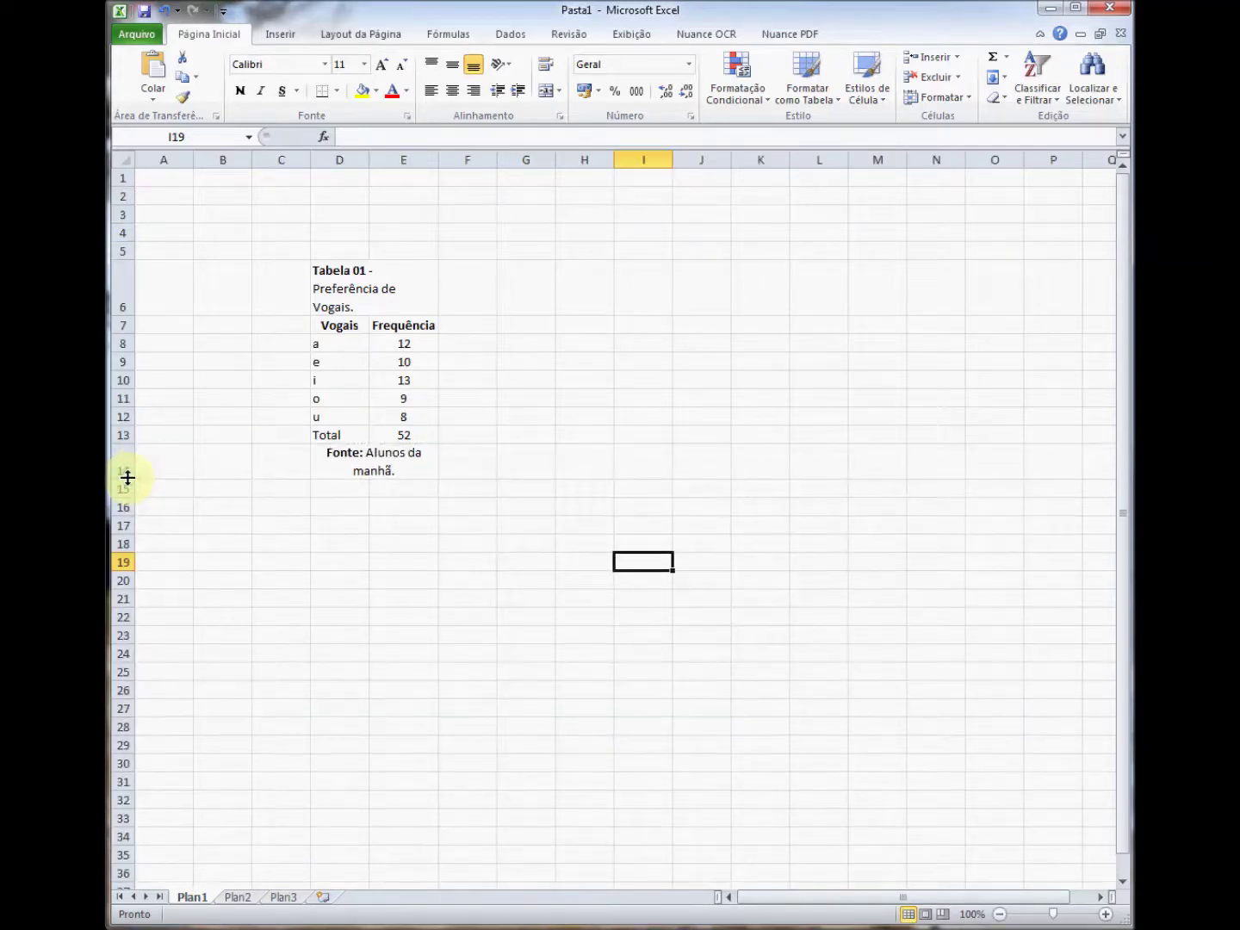
pyautogui.click(402, 457)
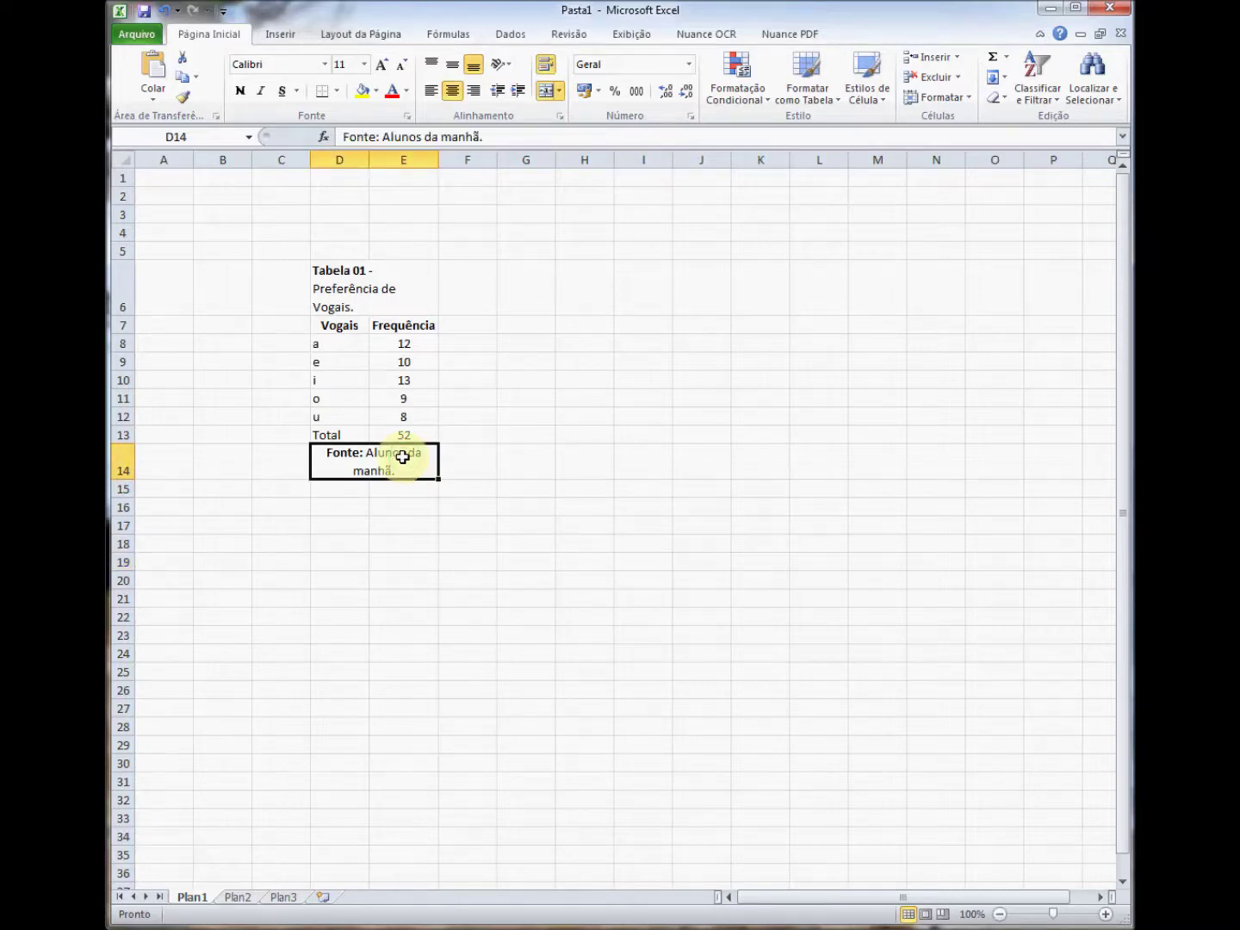
pyautogui.click(431, 91)
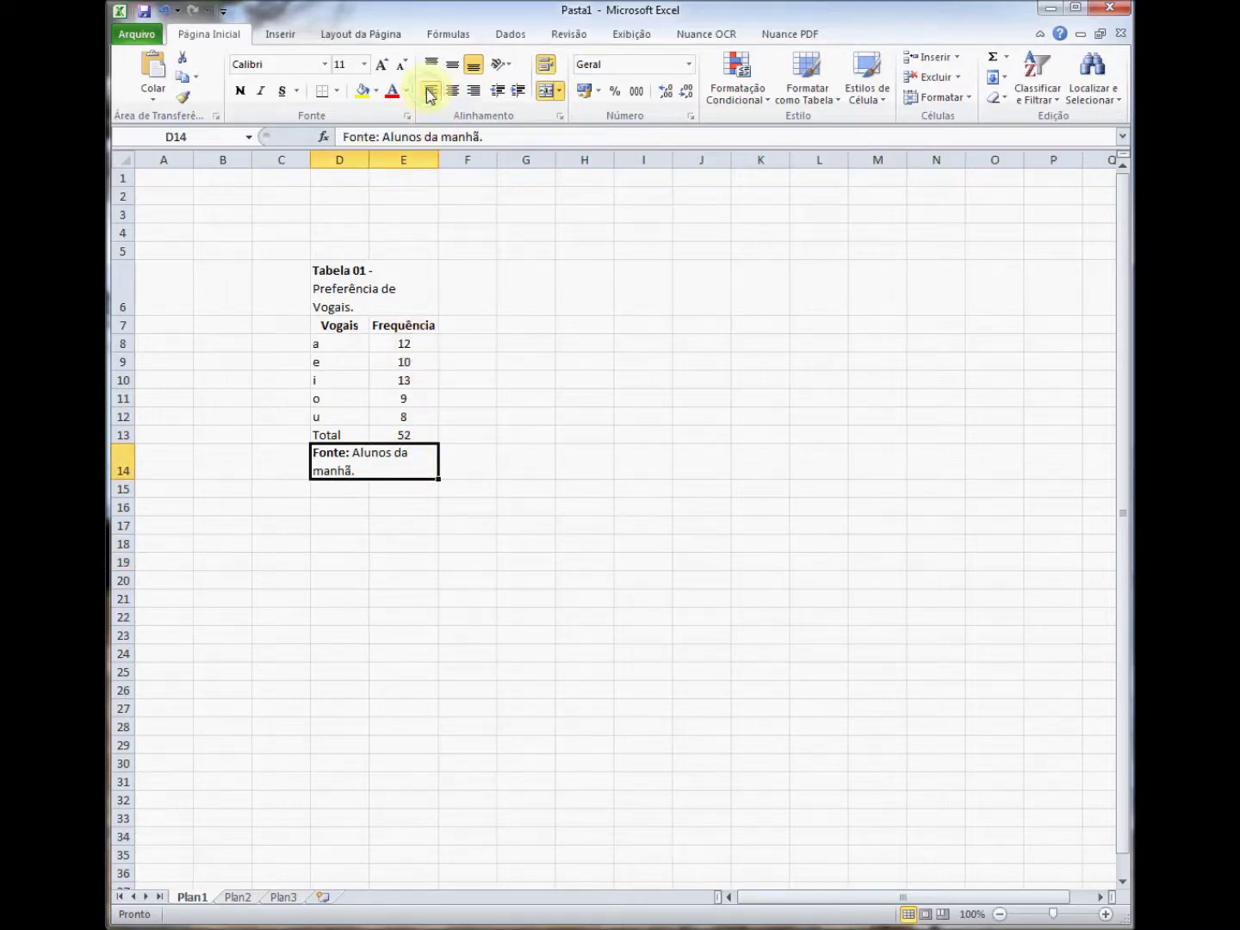
pyautogui.click(623, 456)
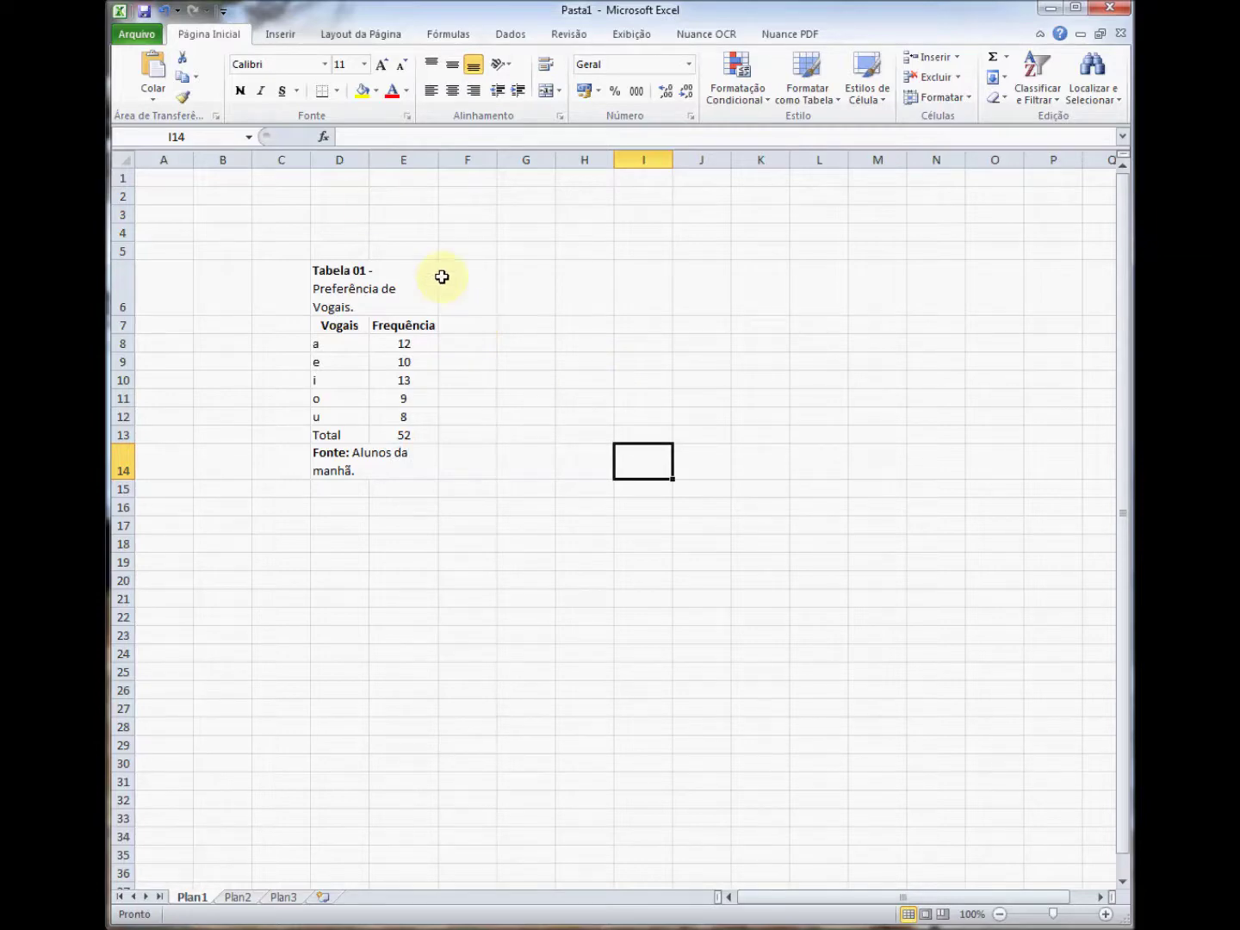
# Draw horizontal border lines across columns D:E below the title, below the header row 7 and below the total row 13.
pyautogui.click(337, 93)
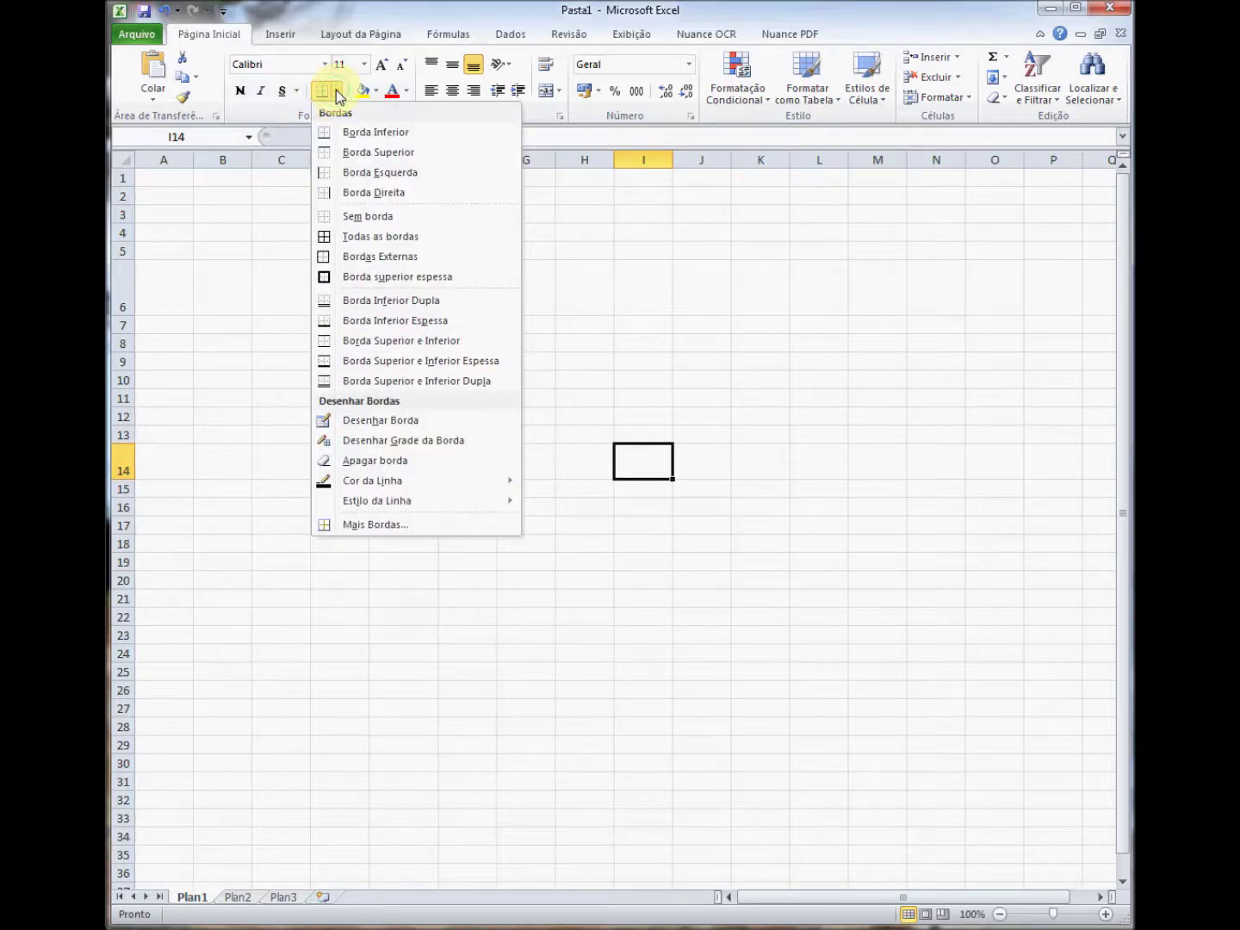
pyautogui.click(388, 420)
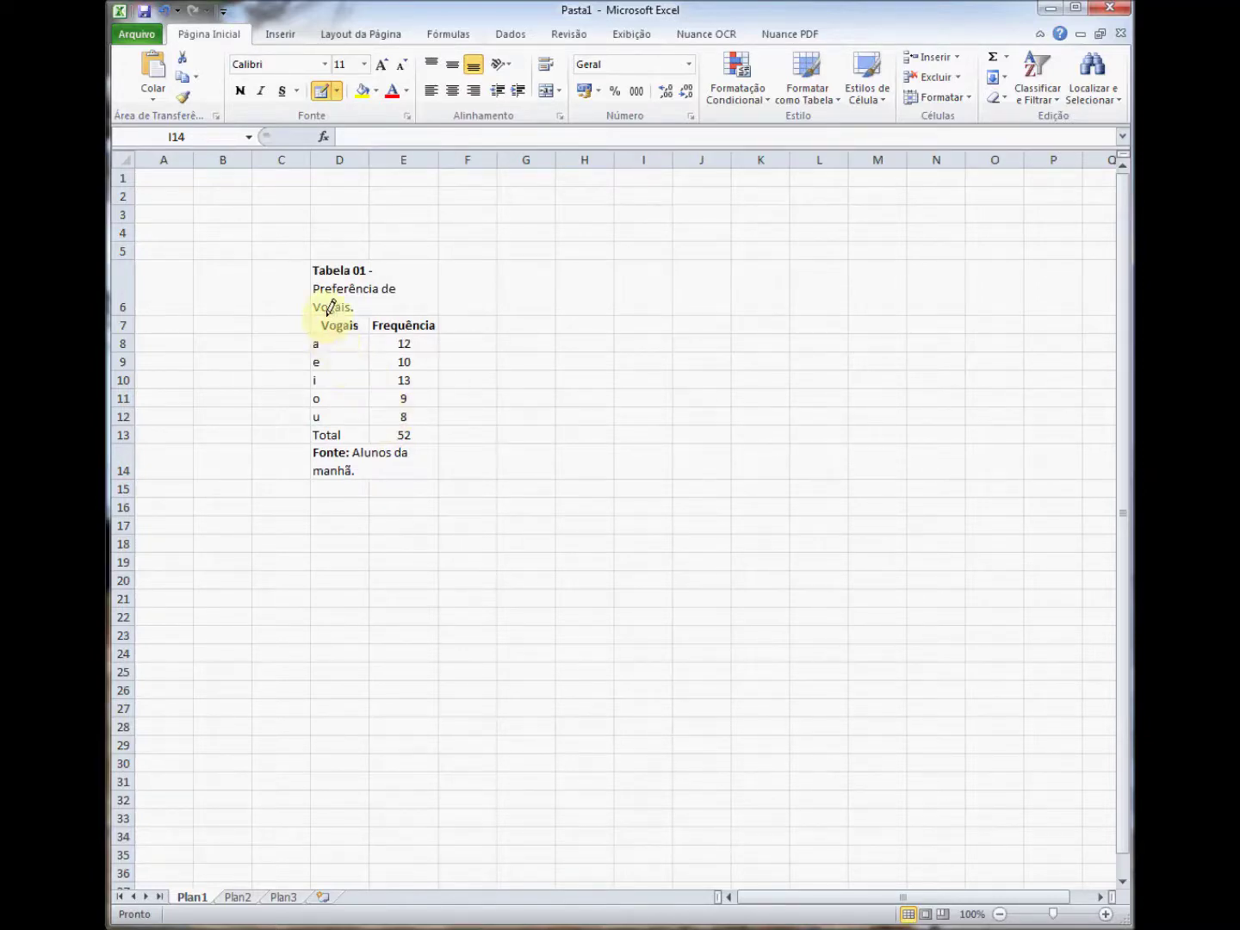
pyautogui.moveTo(330, 306); pyautogui.dragTo(396, 305)
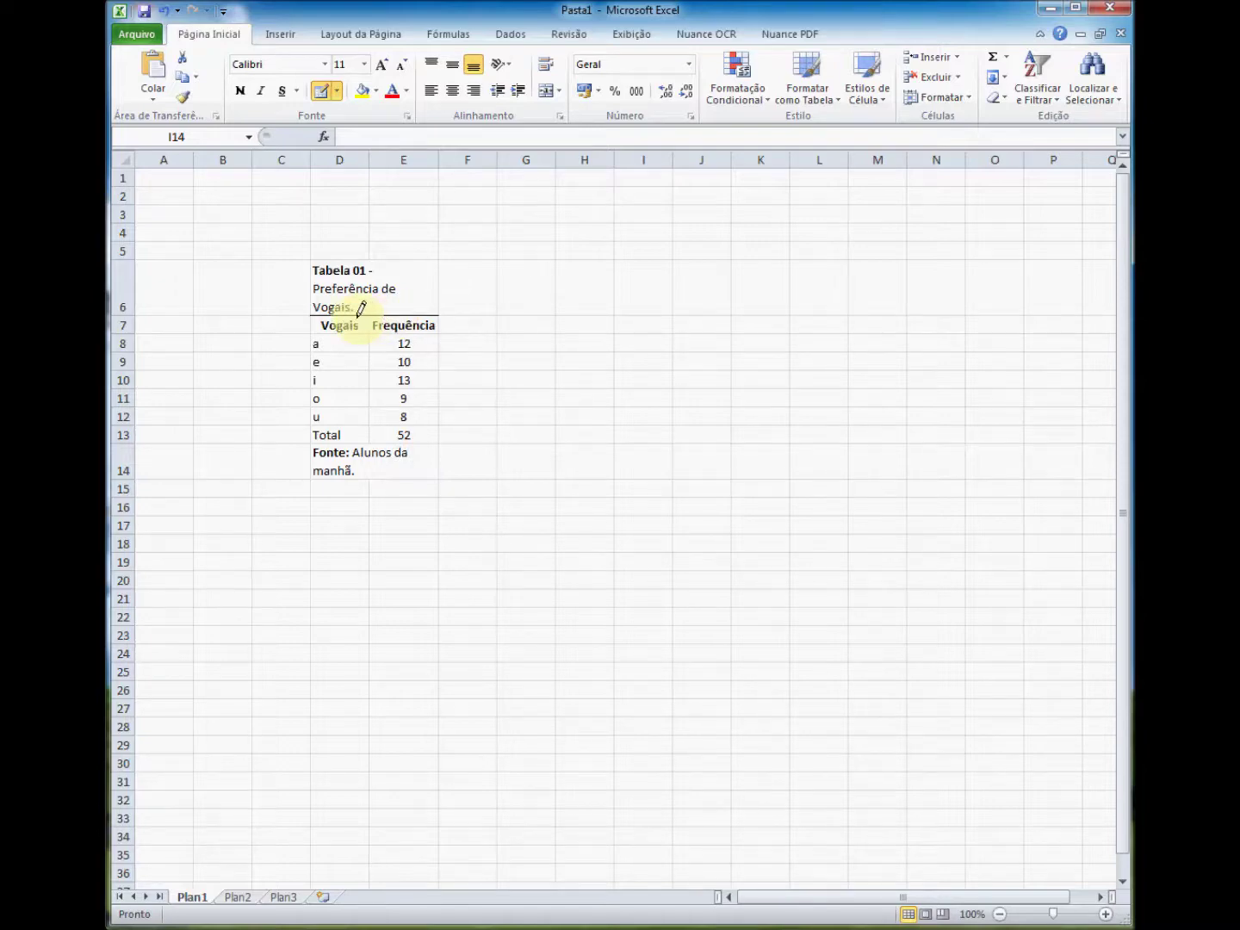
pyautogui.moveTo(326, 333); pyautogui.dragTo(393, 332)
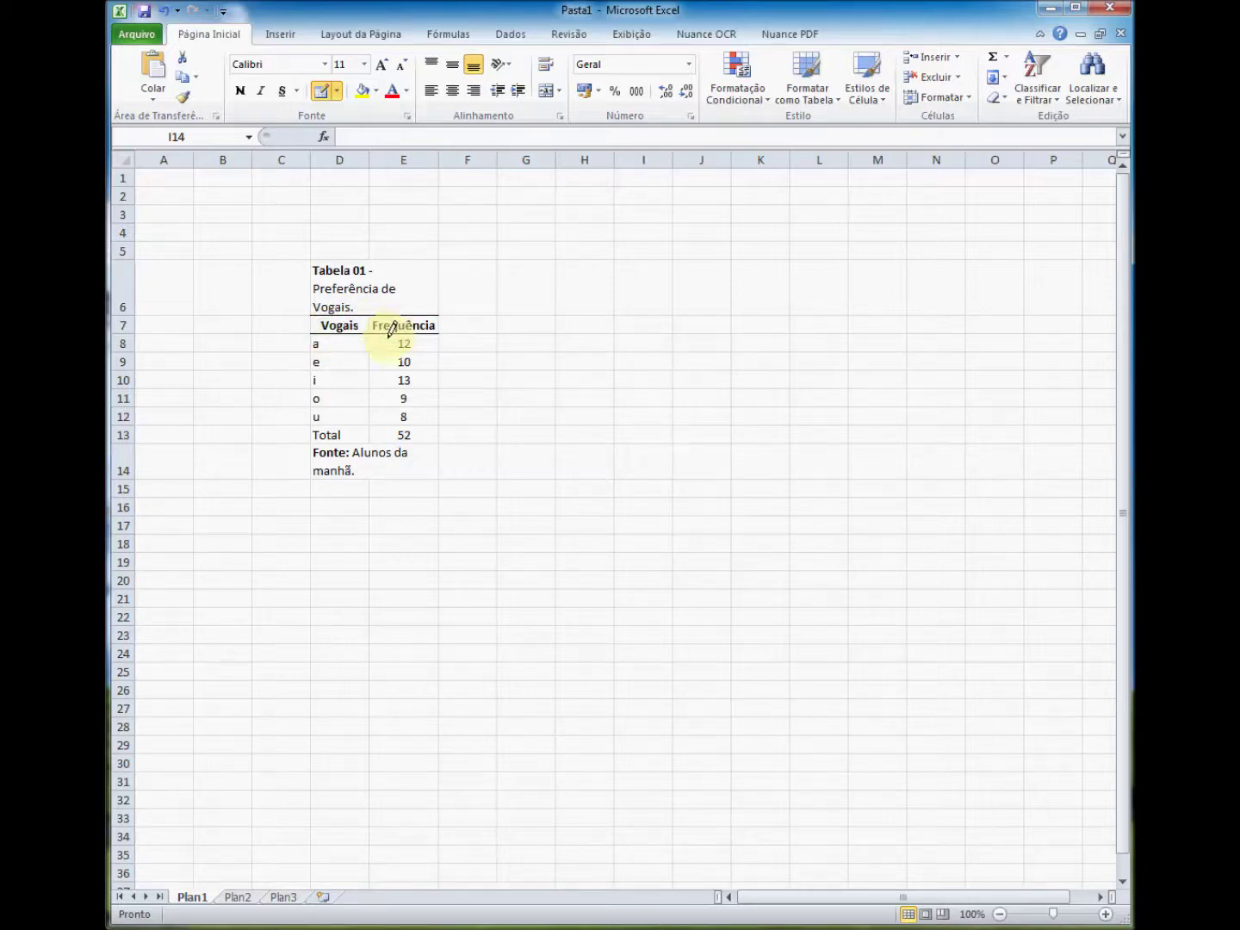
pyautogui.moveTo(333, 433); pyautogui.dragTo(383, 434)
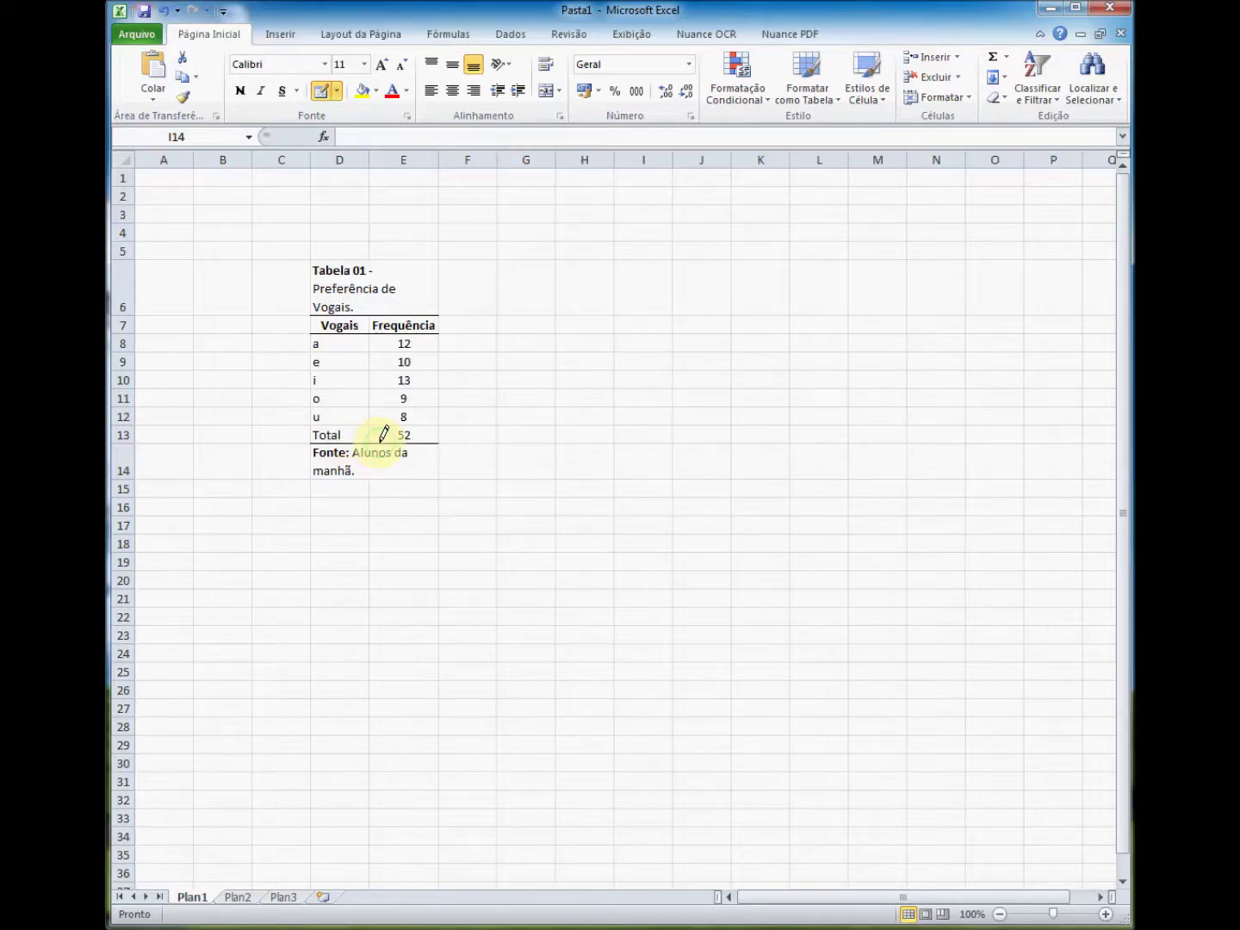